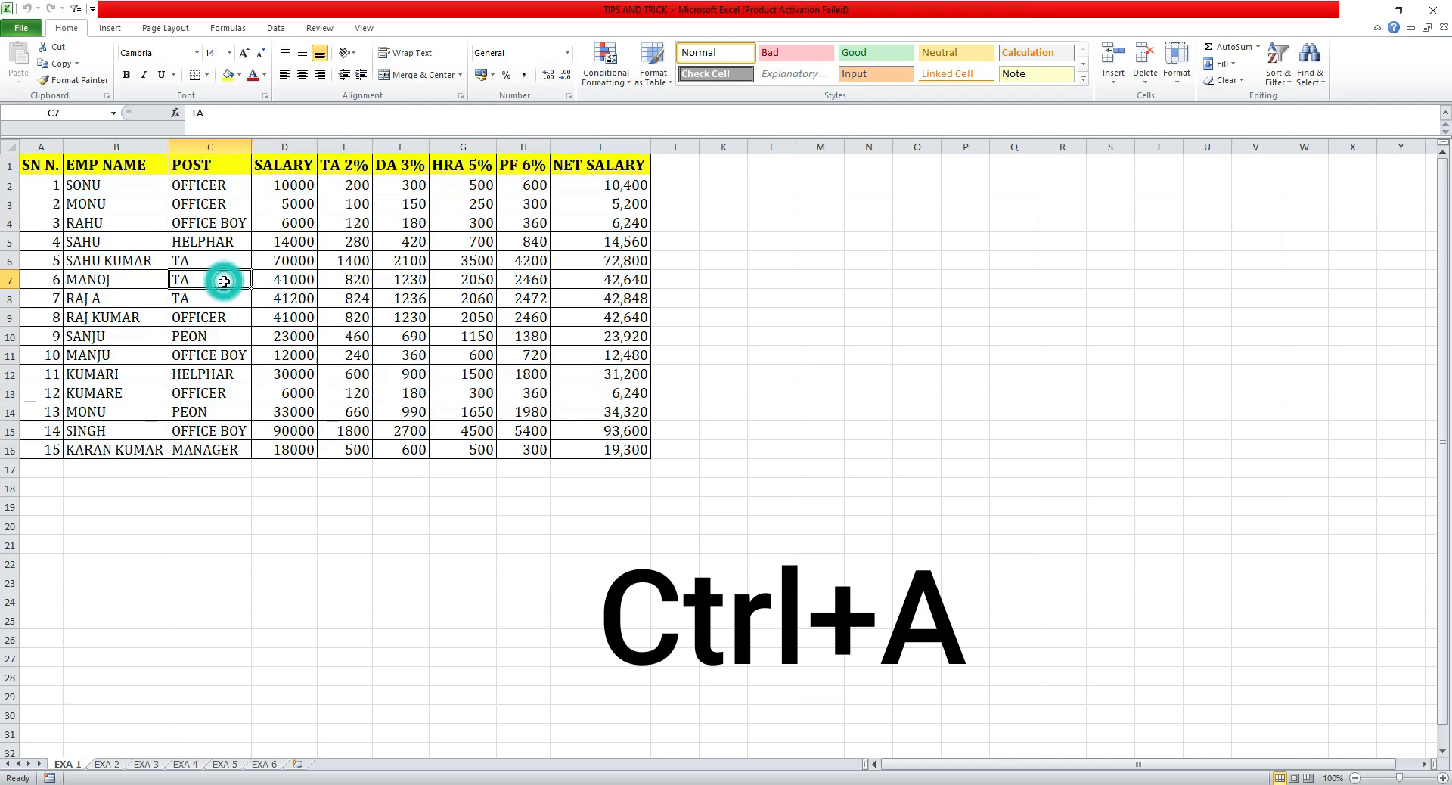
Copy the whole salary table and paste it transposed with all formatting starting at cell A19
{"action": "key", "text": "ctrl+a"}
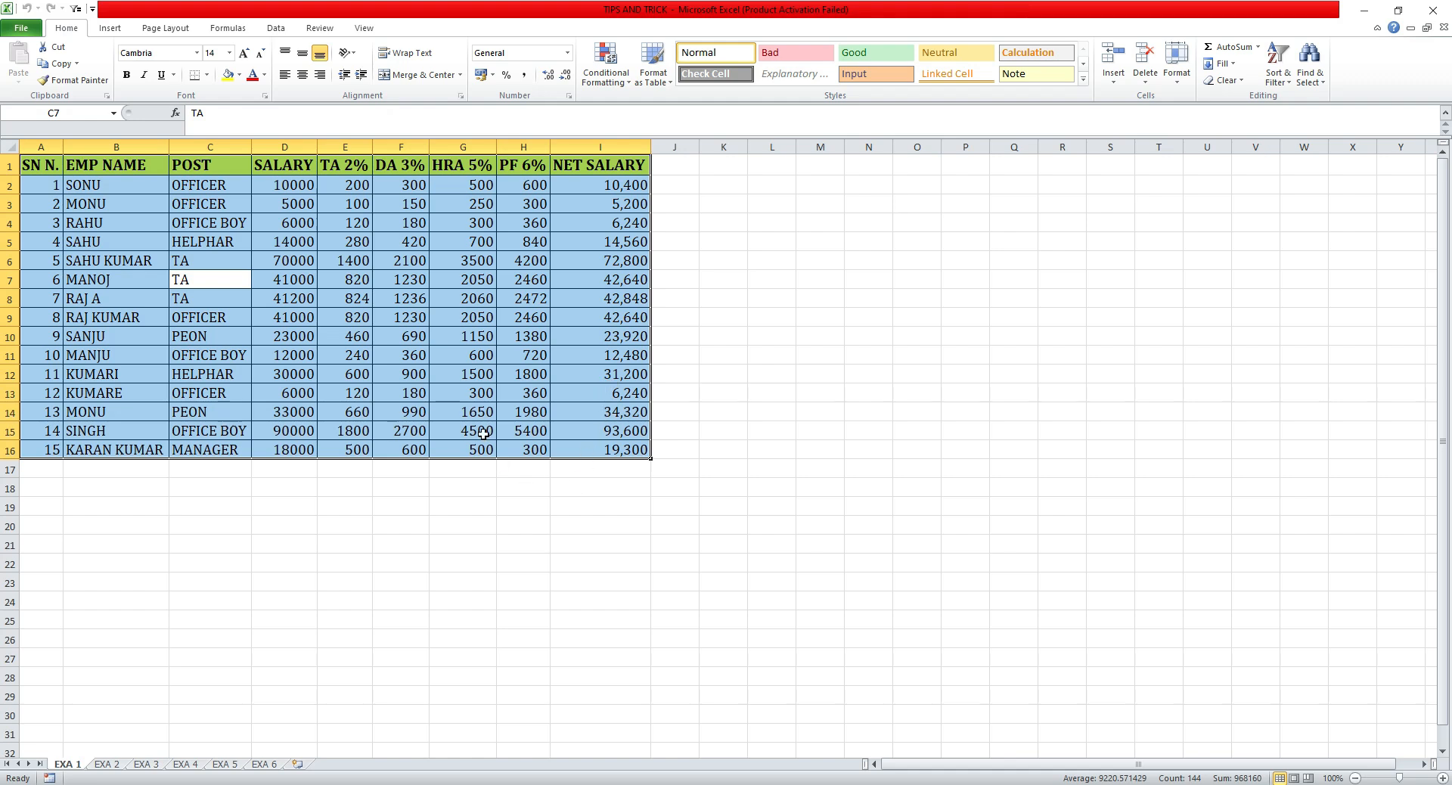
{"action": "key", "text": "ctrl+c"}
{"action": "key", "text": "ctrl+c"}
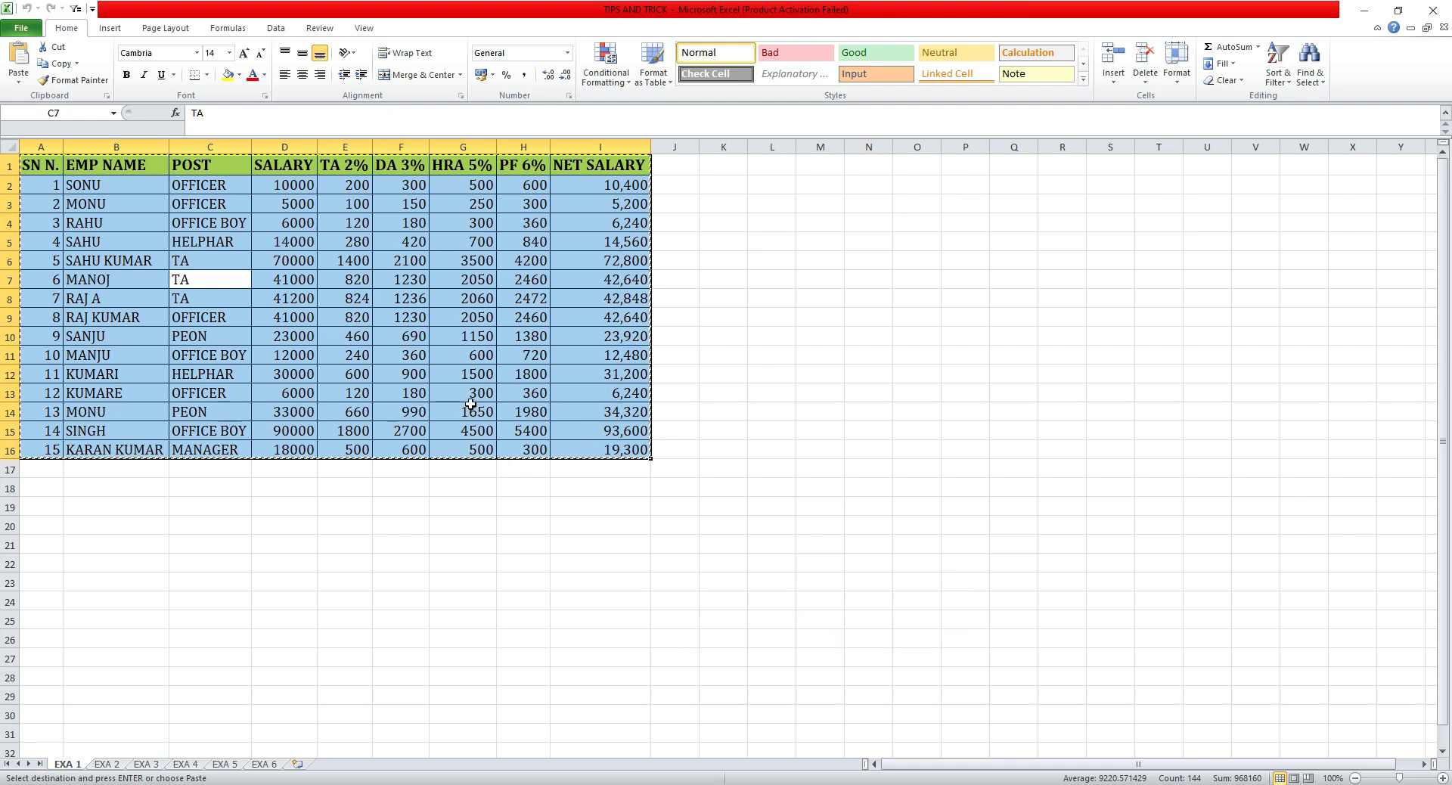
{"action": "left_click", "coordinate": [36, 505]}
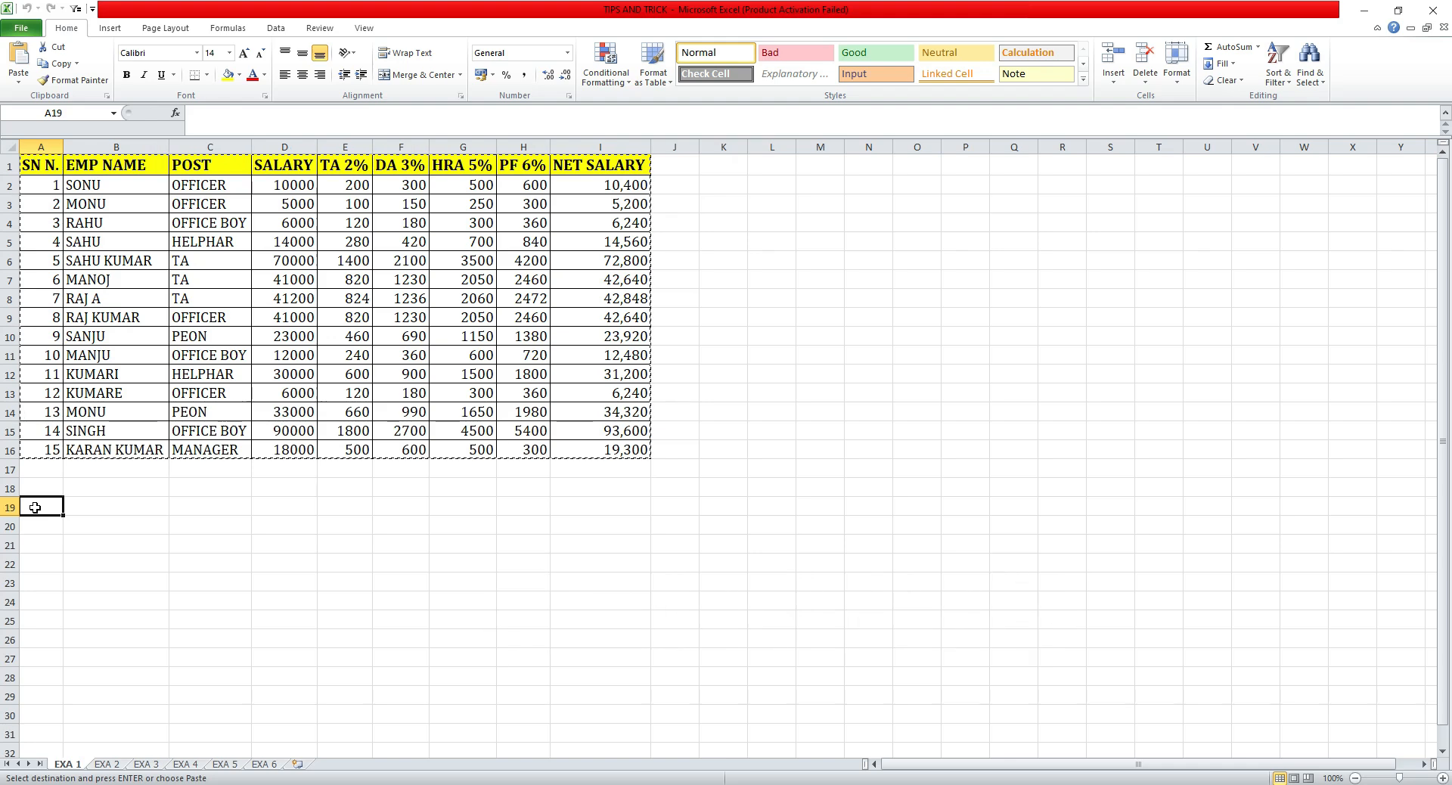
{"action": "key", "text": "ctrl+alt+v"}
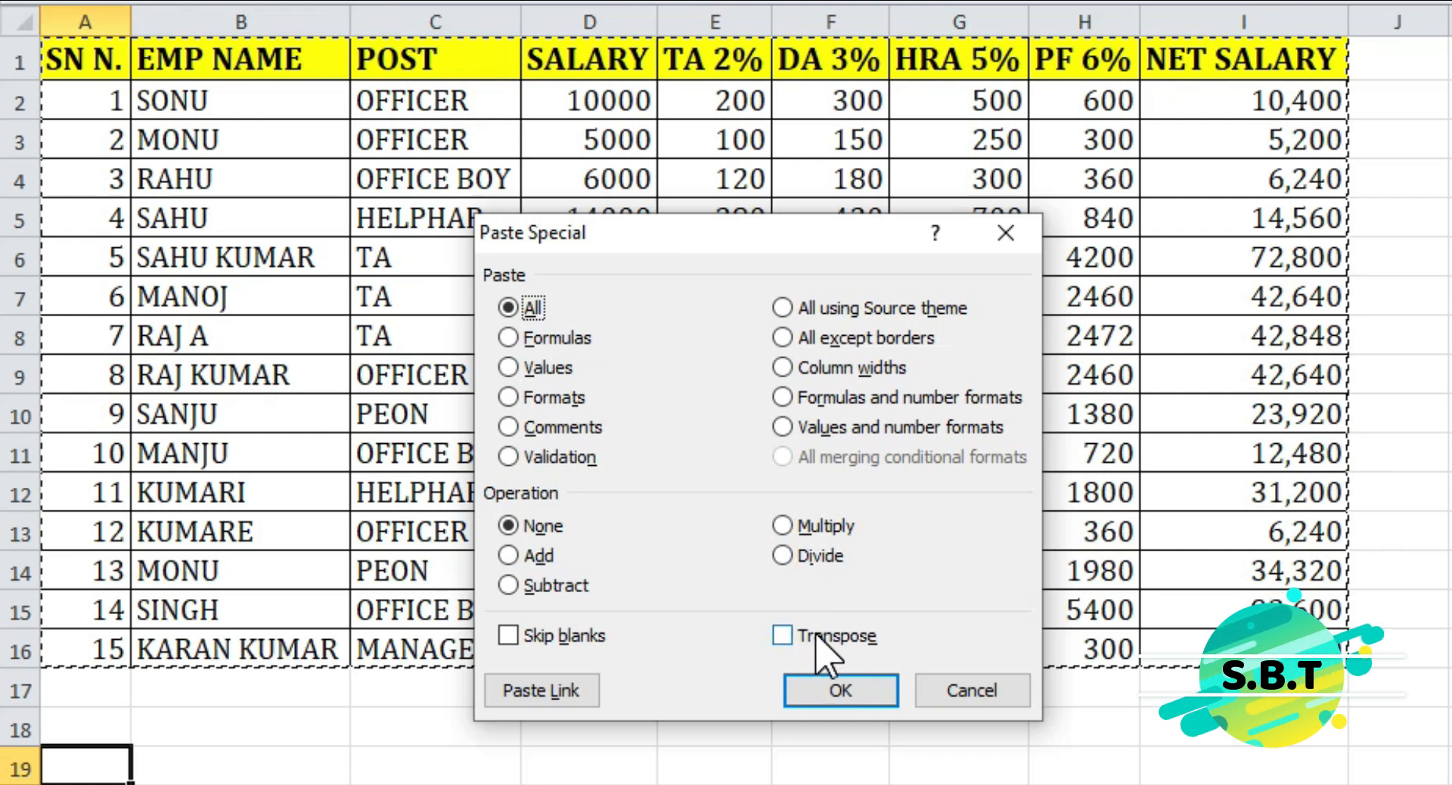
{"action": "left_click", "coordinate": [783, 635]}
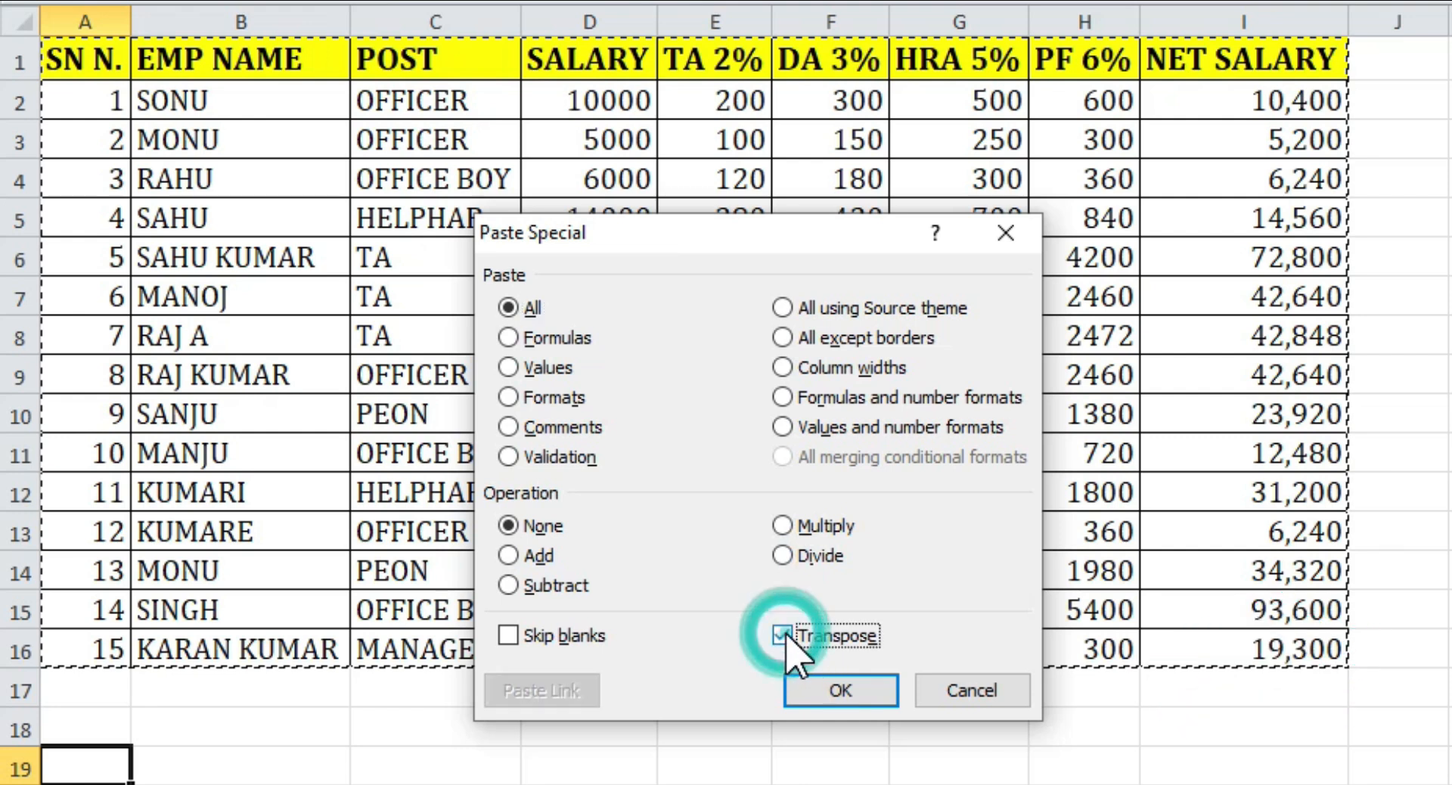
{"action": "left_click", "coordinate": [840, 689]}
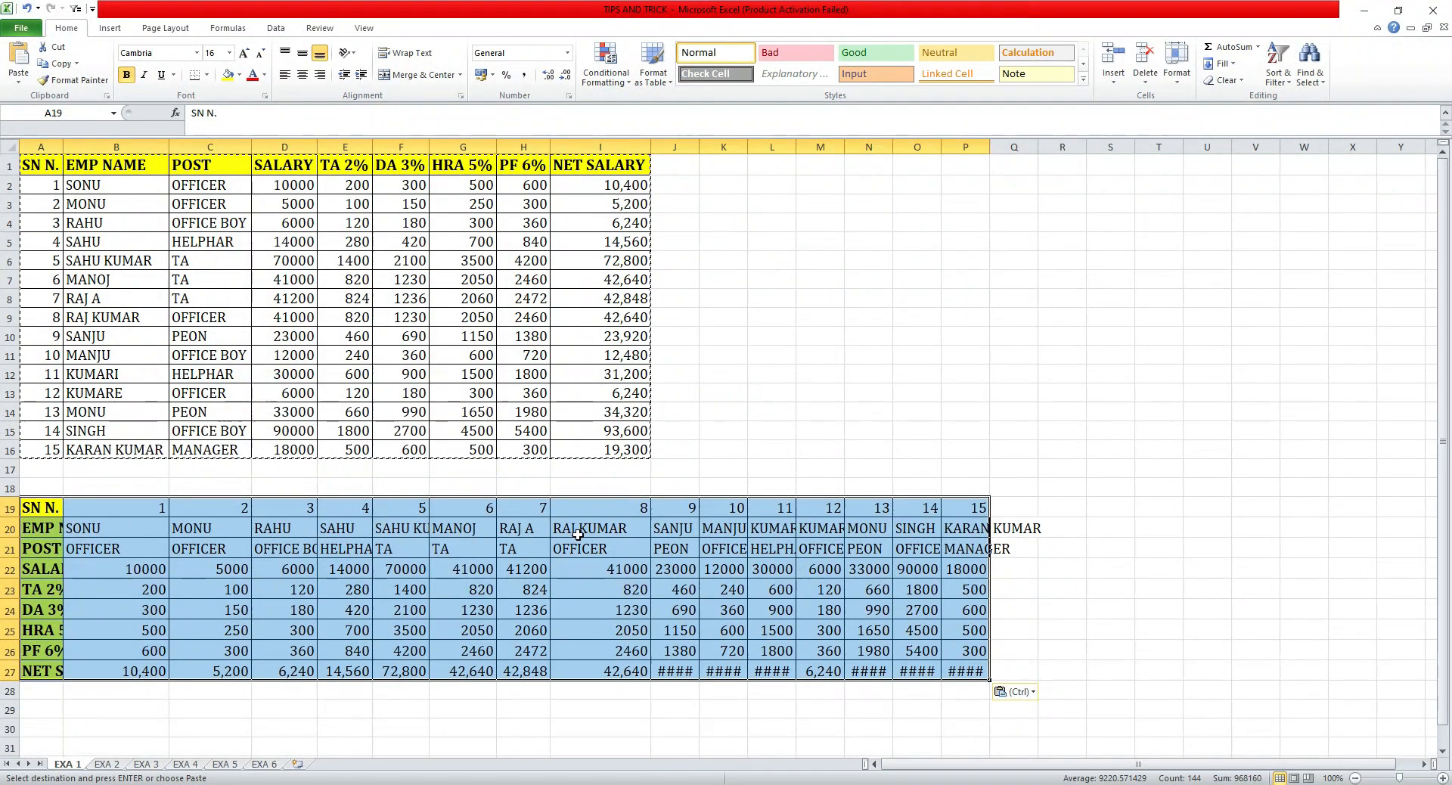
Widen column A to fit the transposed row labels and autofit the widths of all columns in the sheet
{"action": "scroll", "coordinate": [847, 779], "scroll_direction": "down", "scroll_amount": 1}
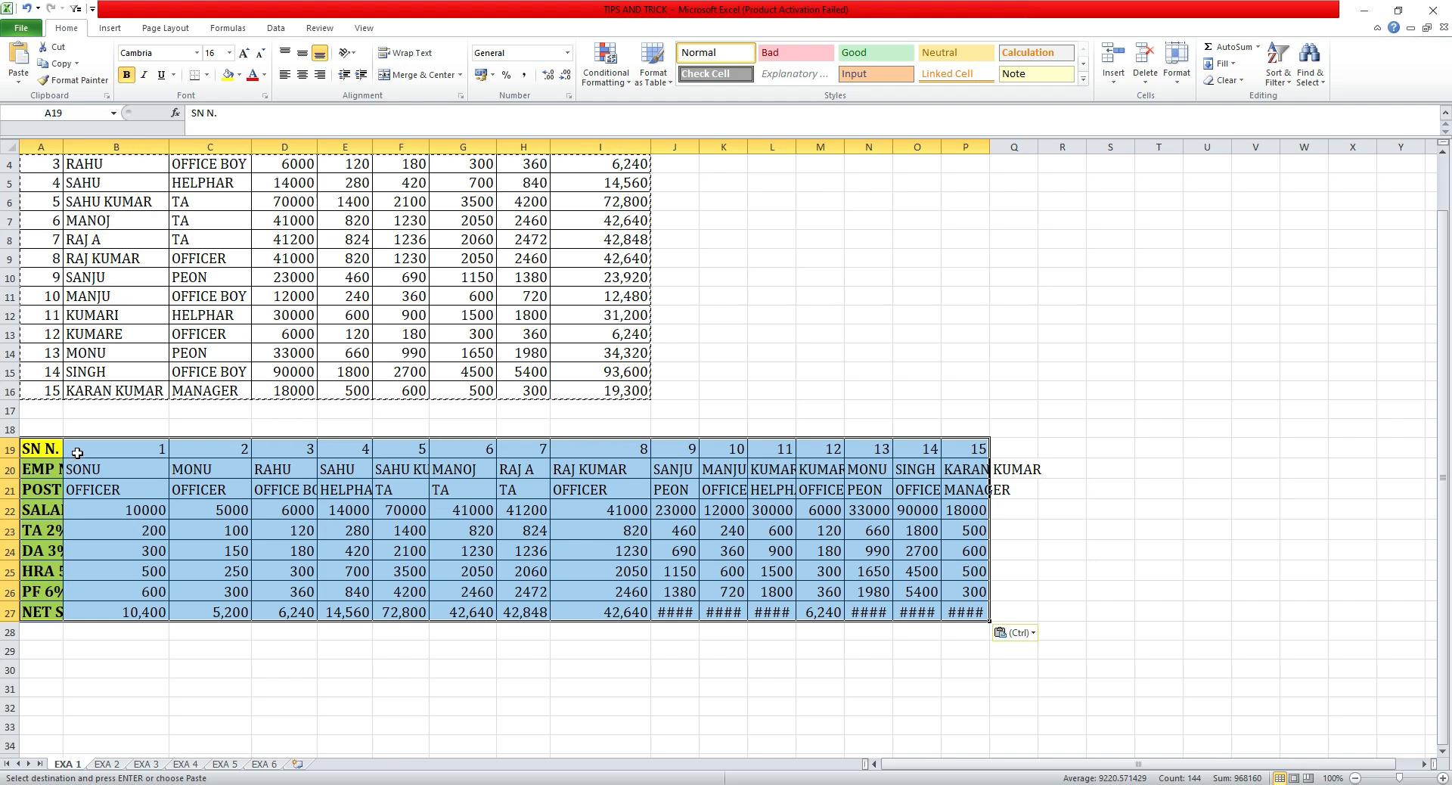
{"action": "left_click_drag", "start_coordinate": [62, 144], "coordinate": [147, 145]}
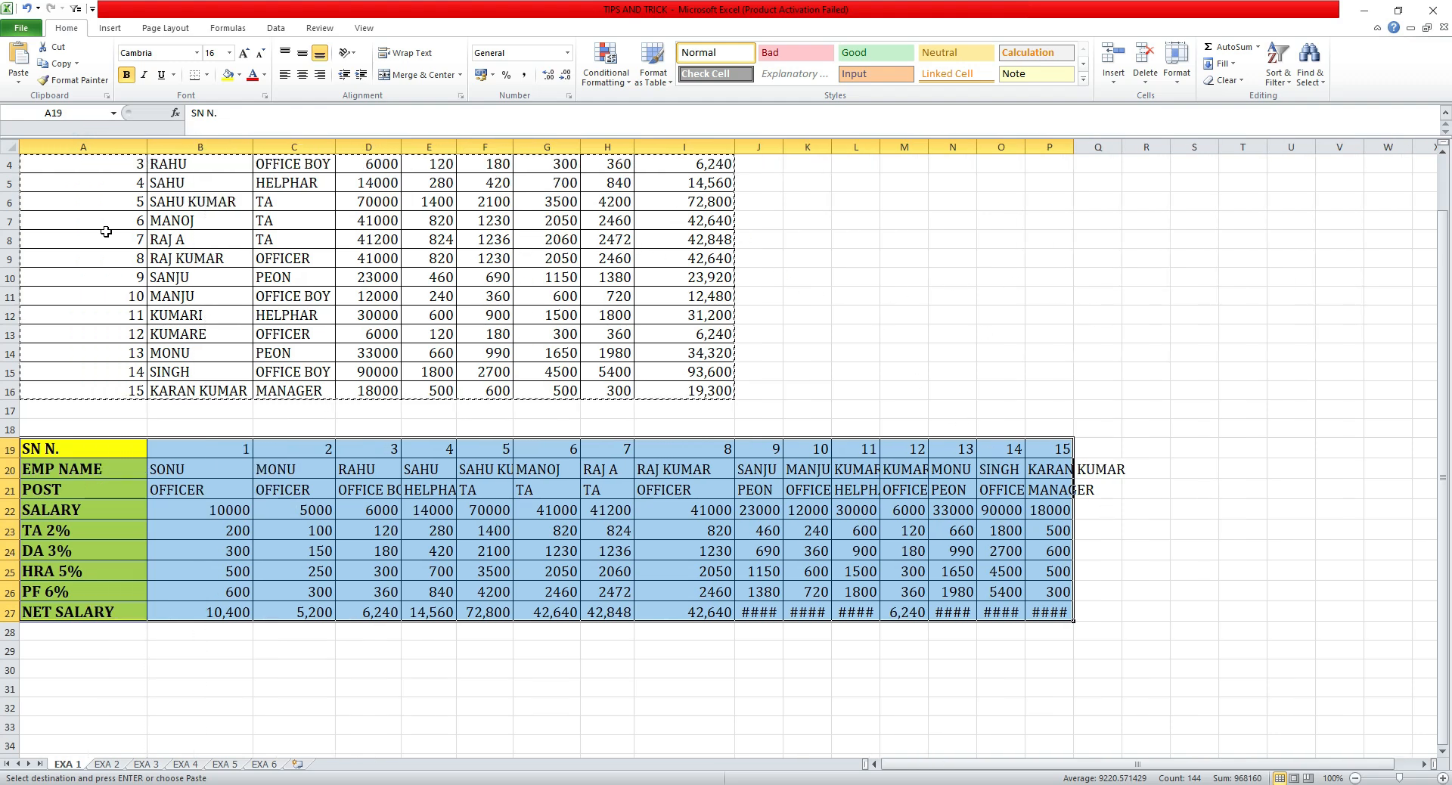
{"action": "left_click", "coordinate": [14, 147]}
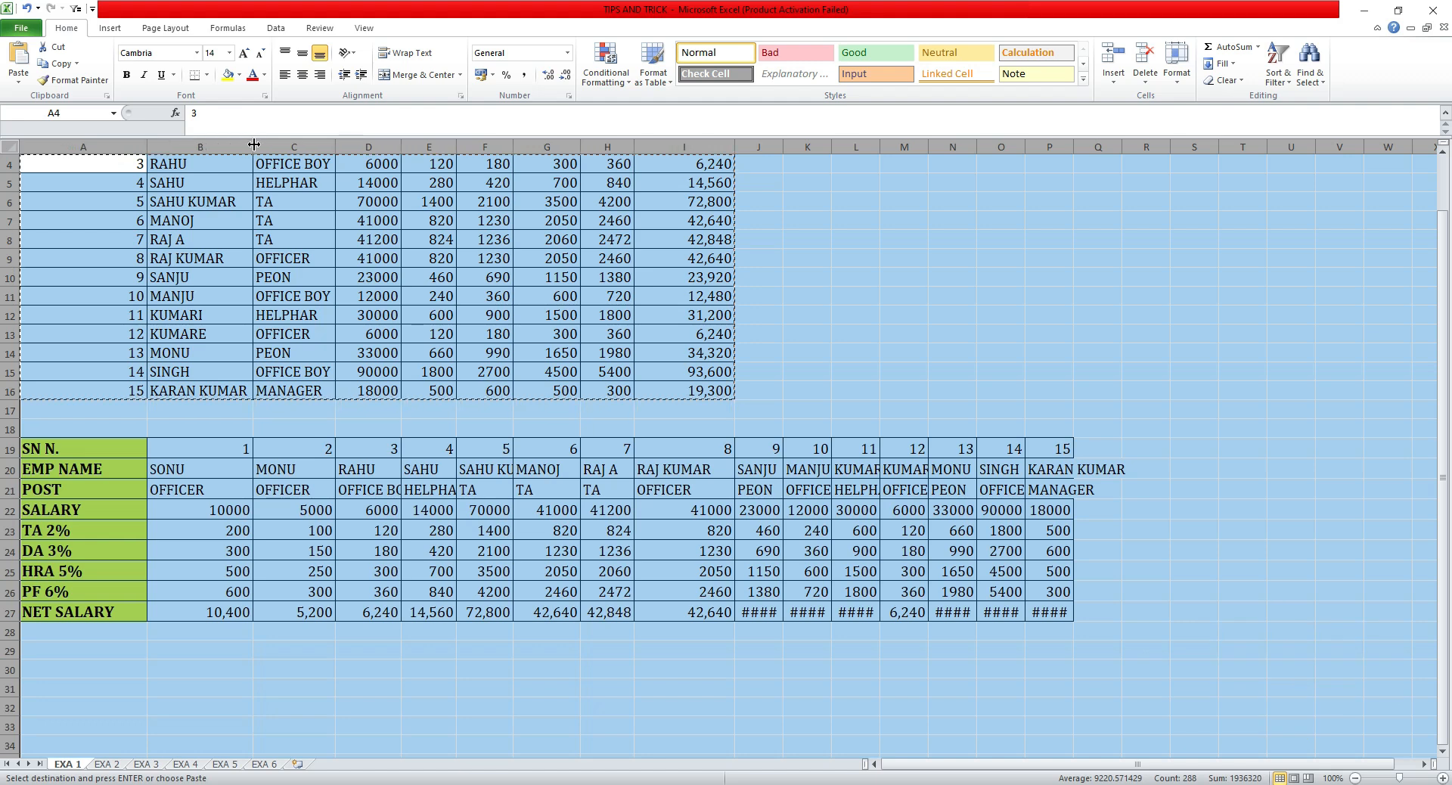
{"action": "double_click", "coordinate": [254, 145]}
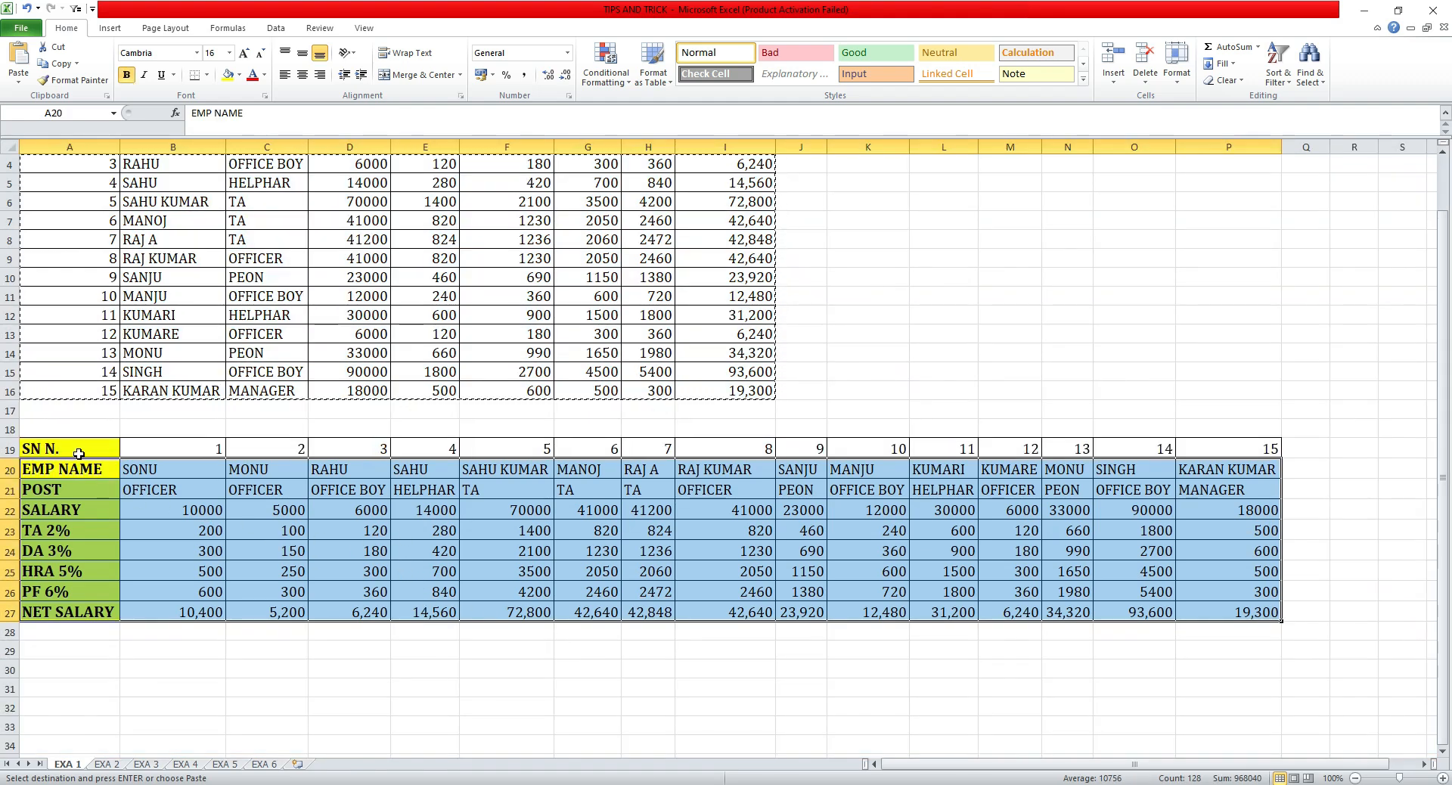
{"action": "scroll", "coordinate": [308, 465], "scroll_direction": "up", "scroll_amount": 1}
{"action": "left_click", "coordinate": [67, 511]}
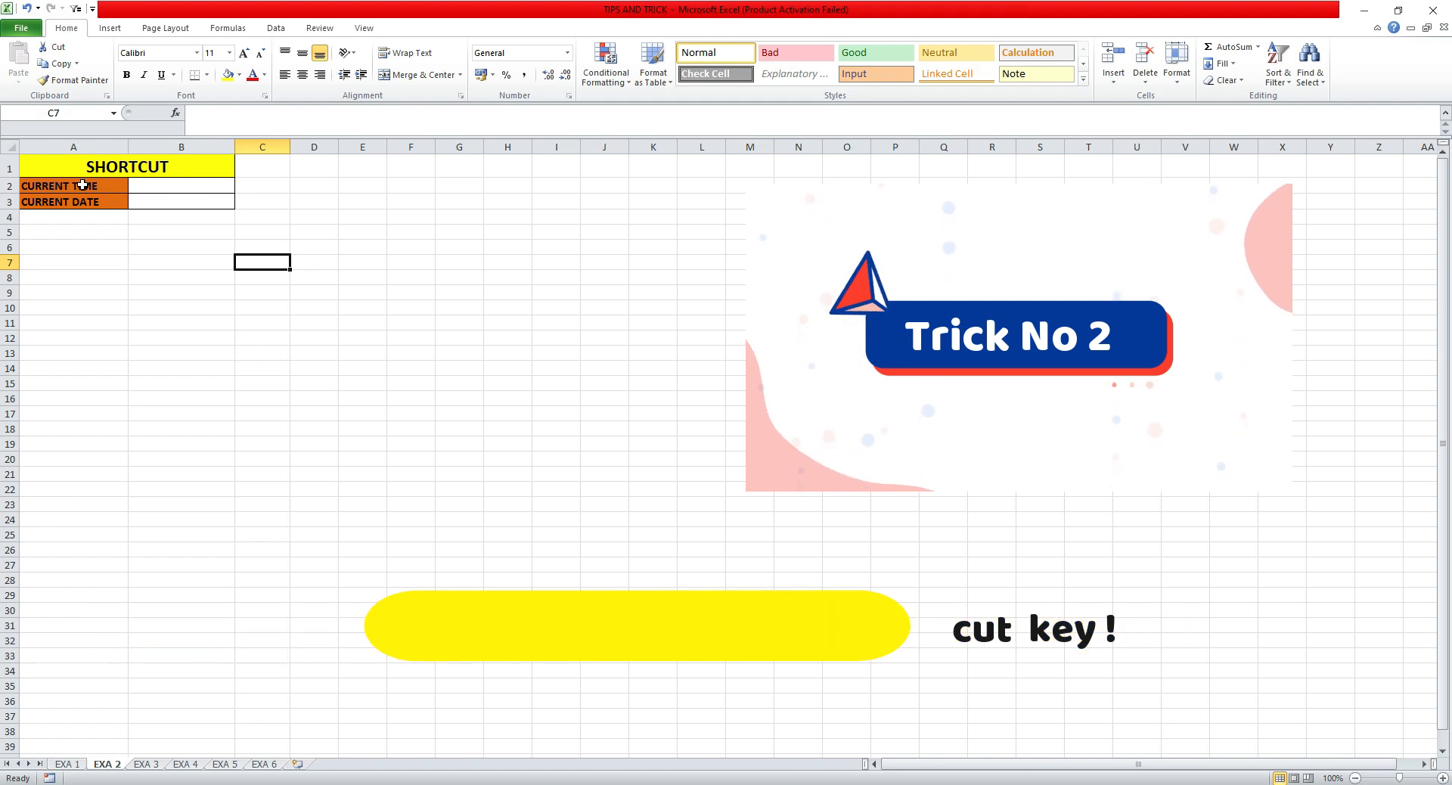
Insert the current time in B2 beside CURRENT TIME and the current date in B3 beside CURRENT DATE
{"action": "key", "text": "Left"}
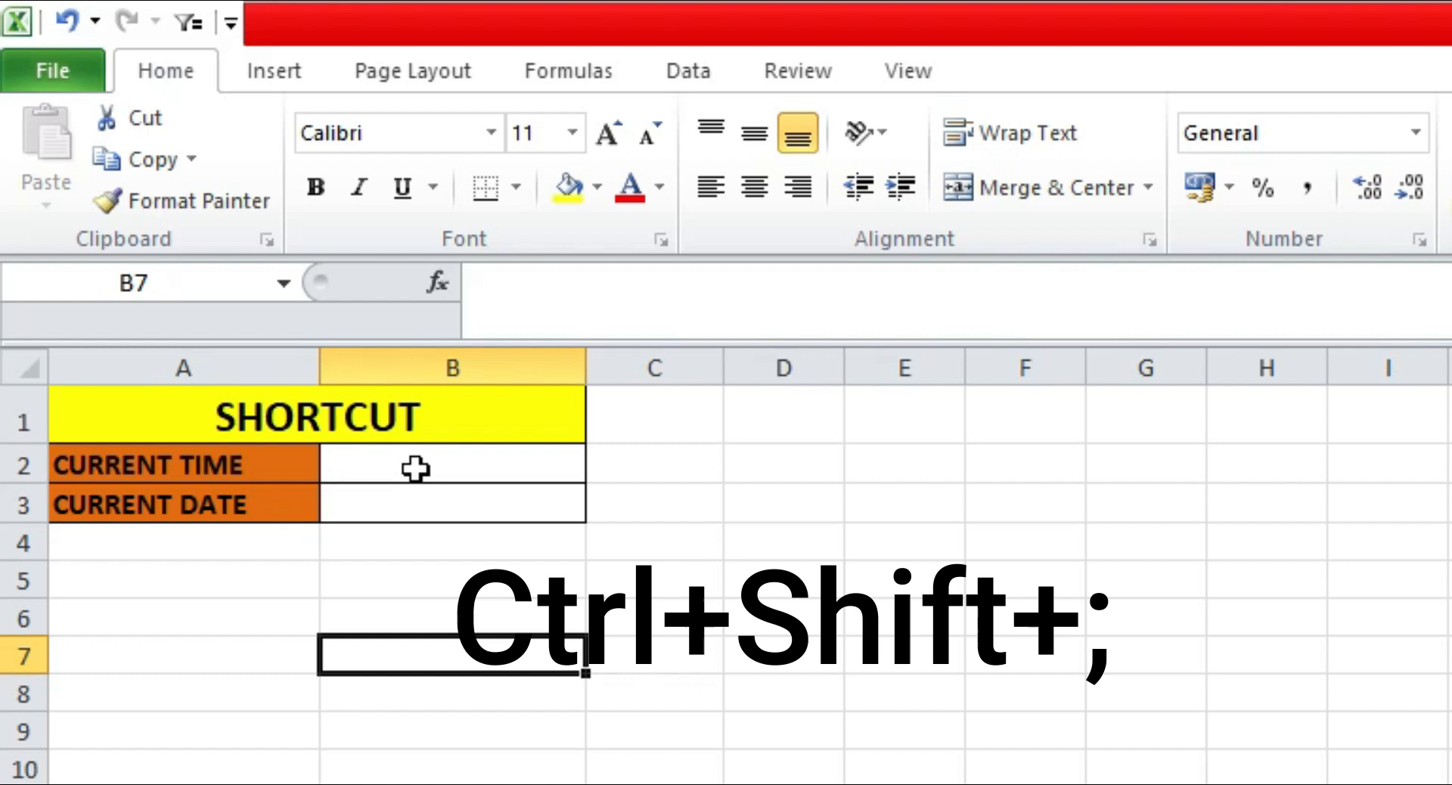
{"action": "left_click", "coordinate": [415, 469]}
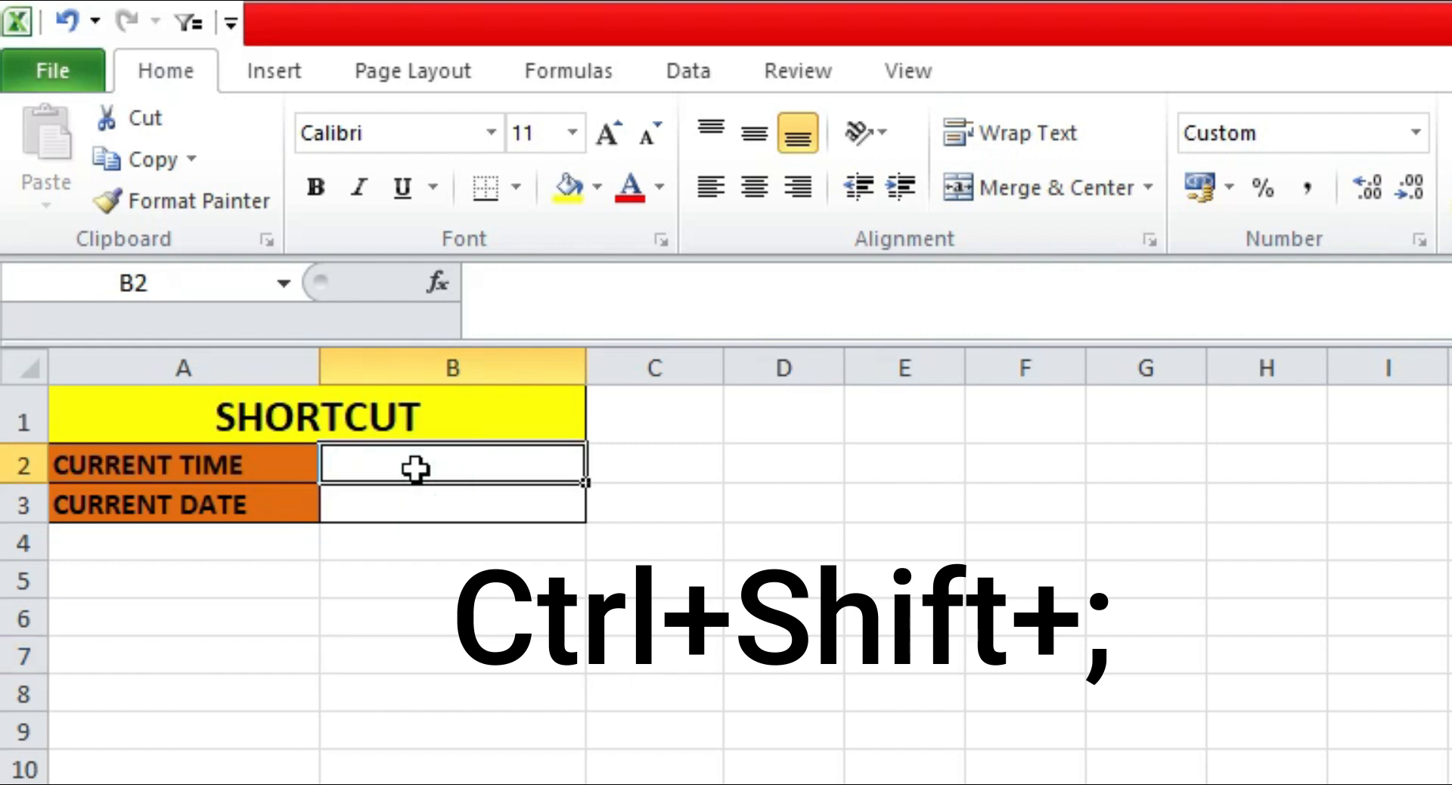
{"action": "key", "text": "ctrl+shift+semicolon"}
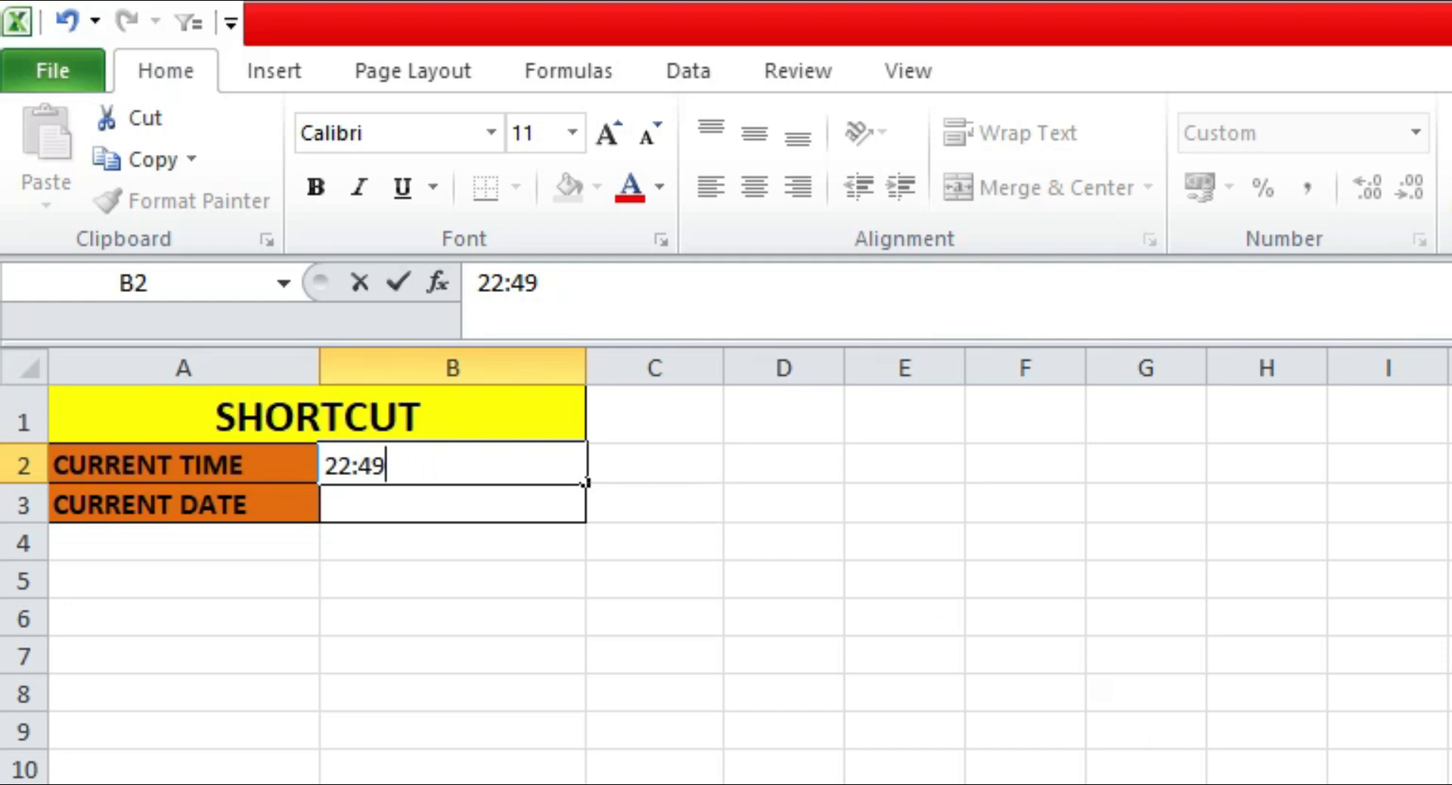
{"action": "left_click", "coordinate": [444, 499]}
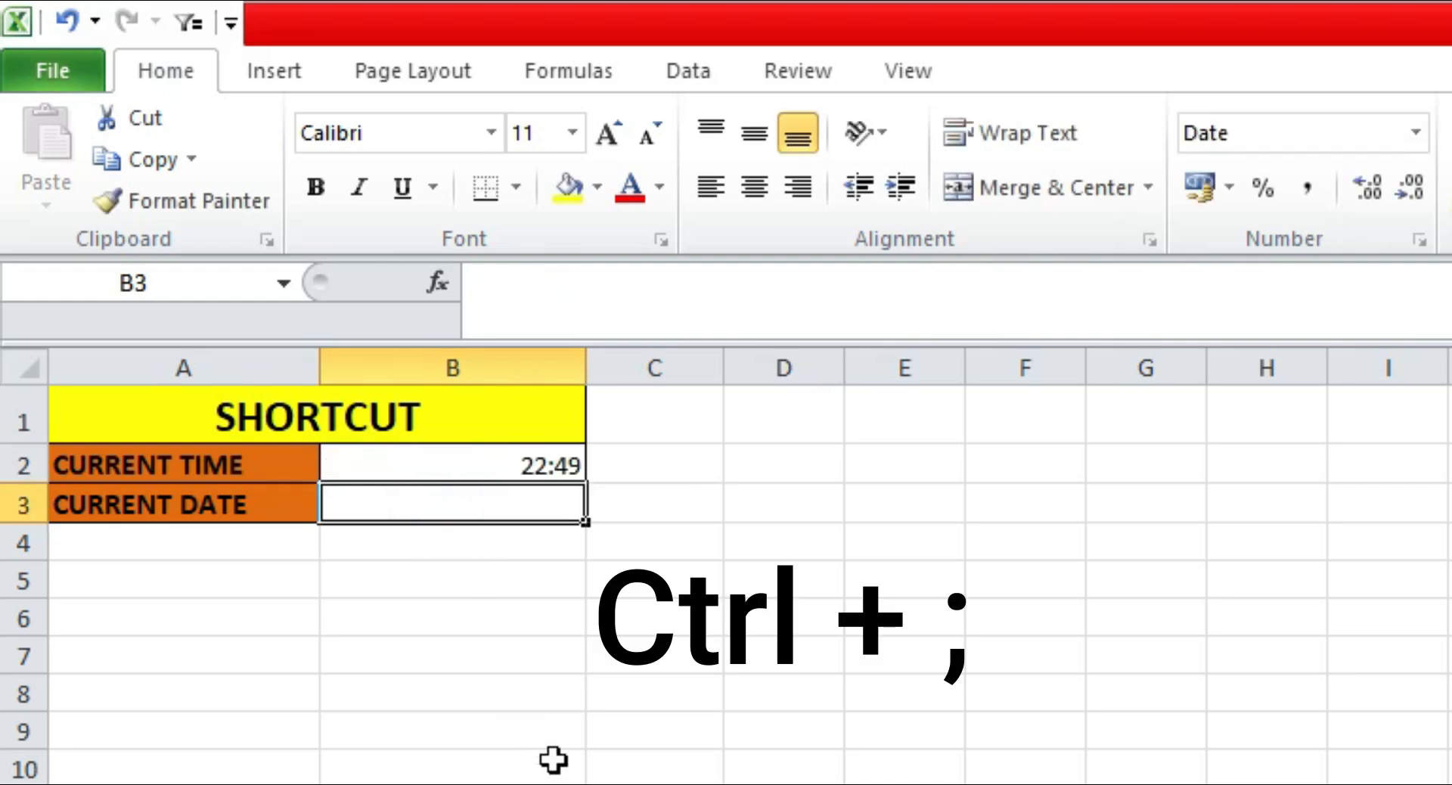
{"action": "key", "text": "ctrl+semicolon"}
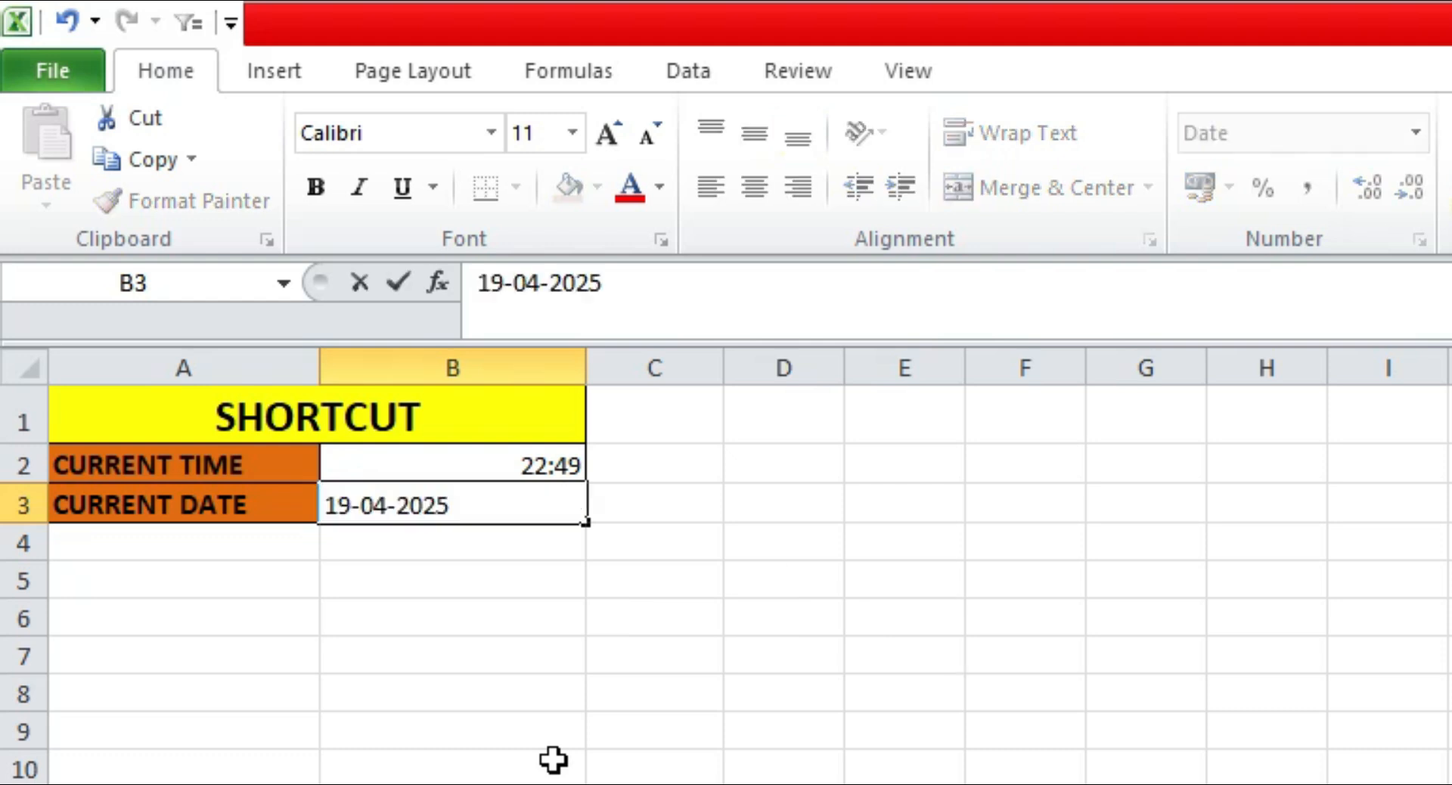
{"action": "left_click", "coordinate": [553, 760]}
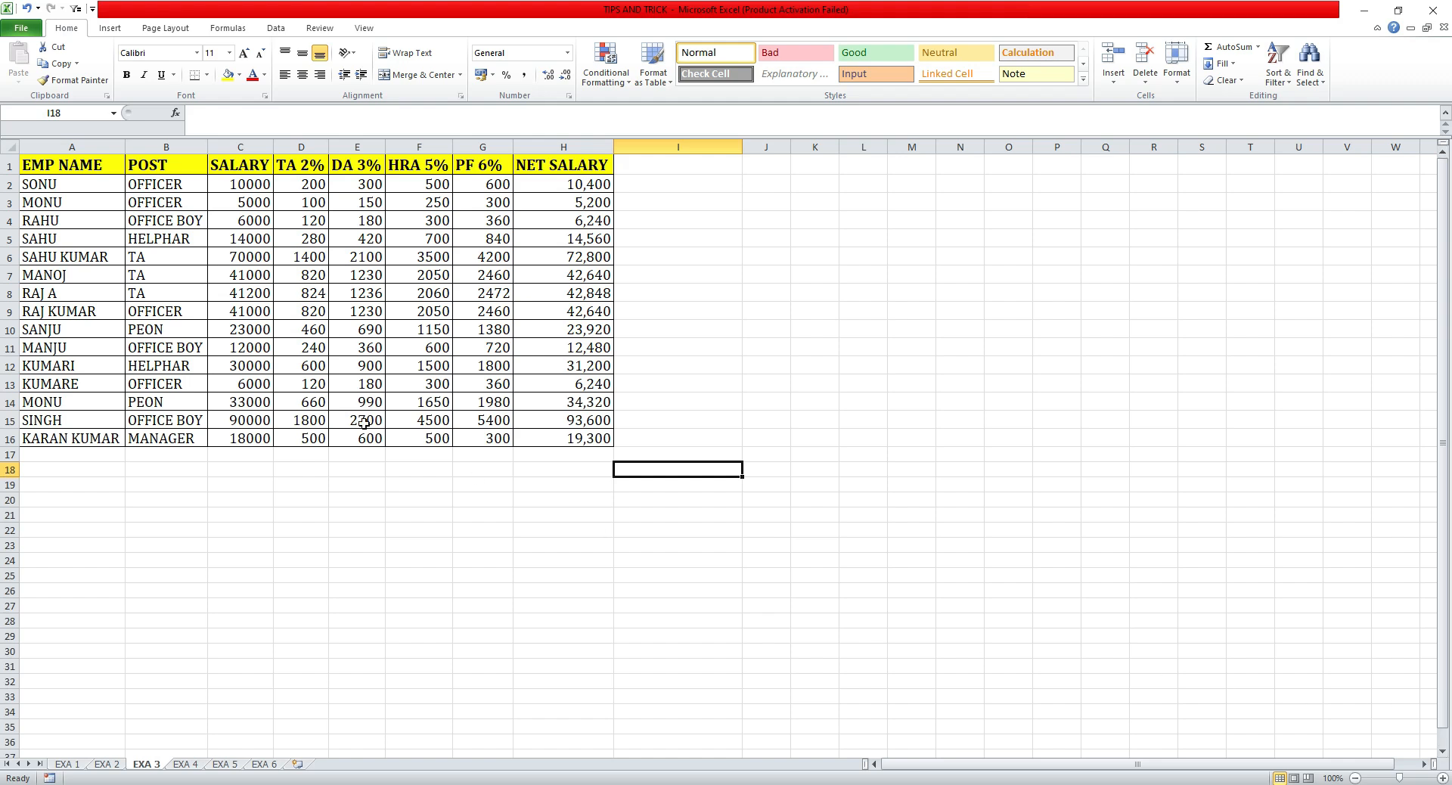
Try inserting a blank column before the EMP NAME column, and undo the insertion
{"action": "left_click", "coordinate": [76, 220]}
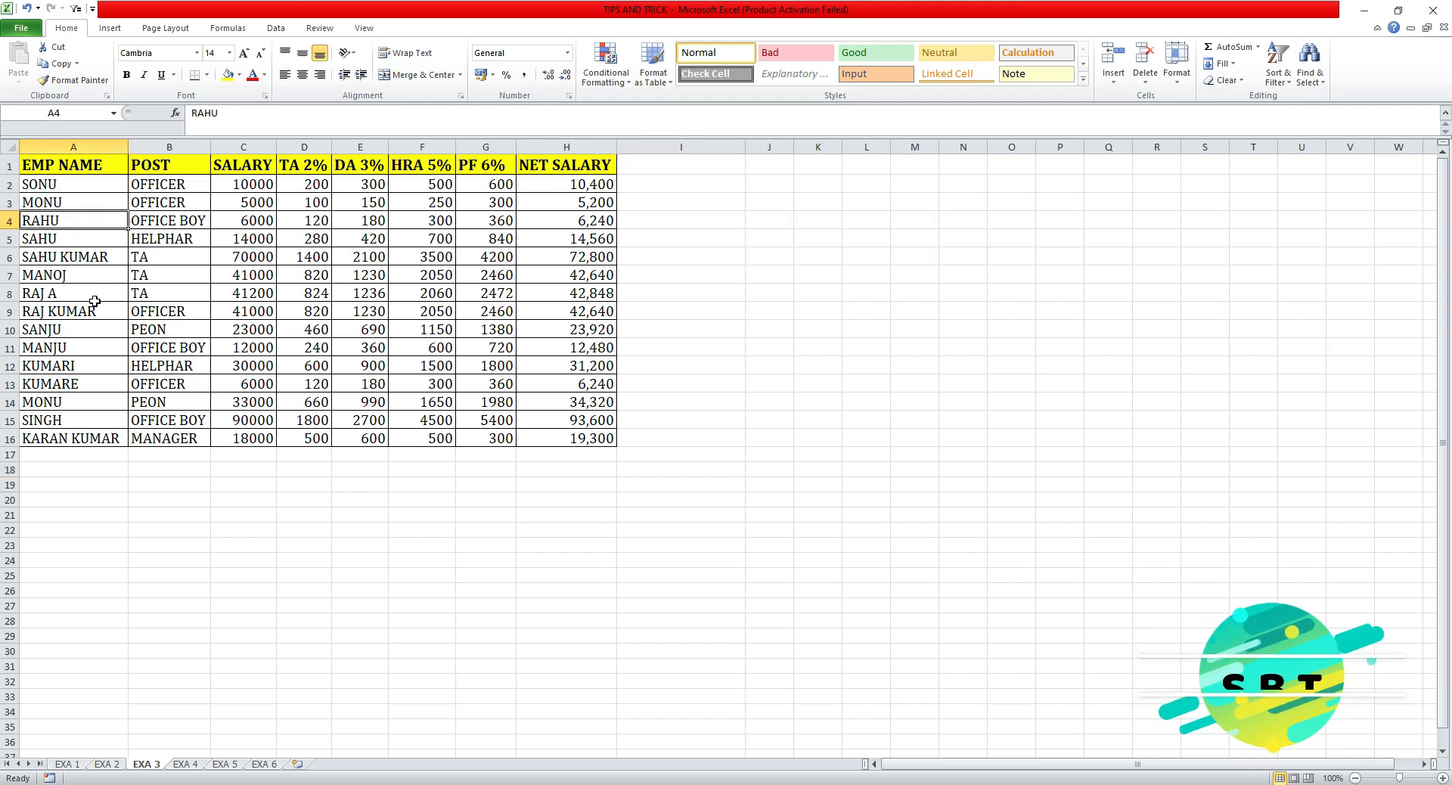
{"action": "left_click", "coordinate": [82, 147]}
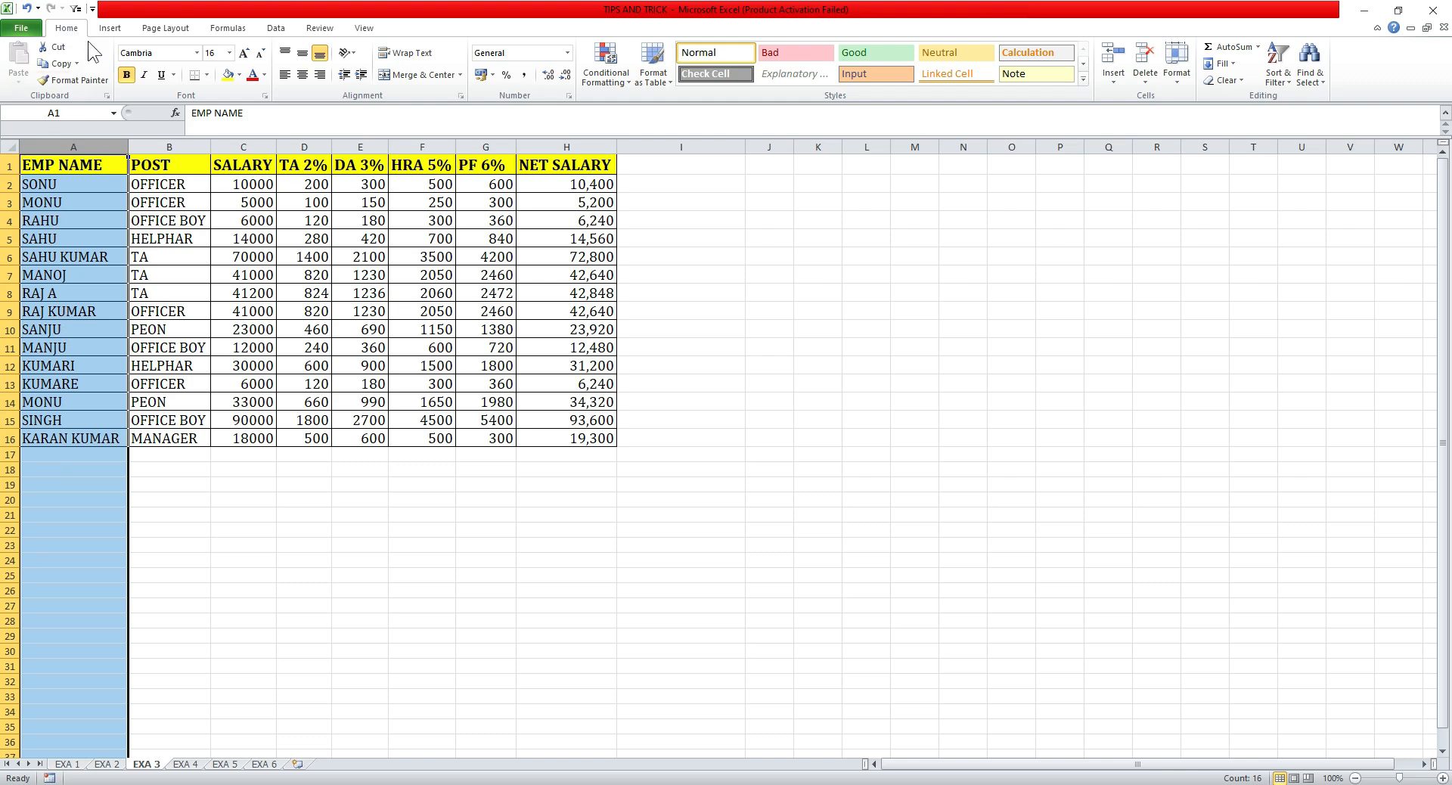
{"action": "left_click", "coordinate": [1111, 82]}
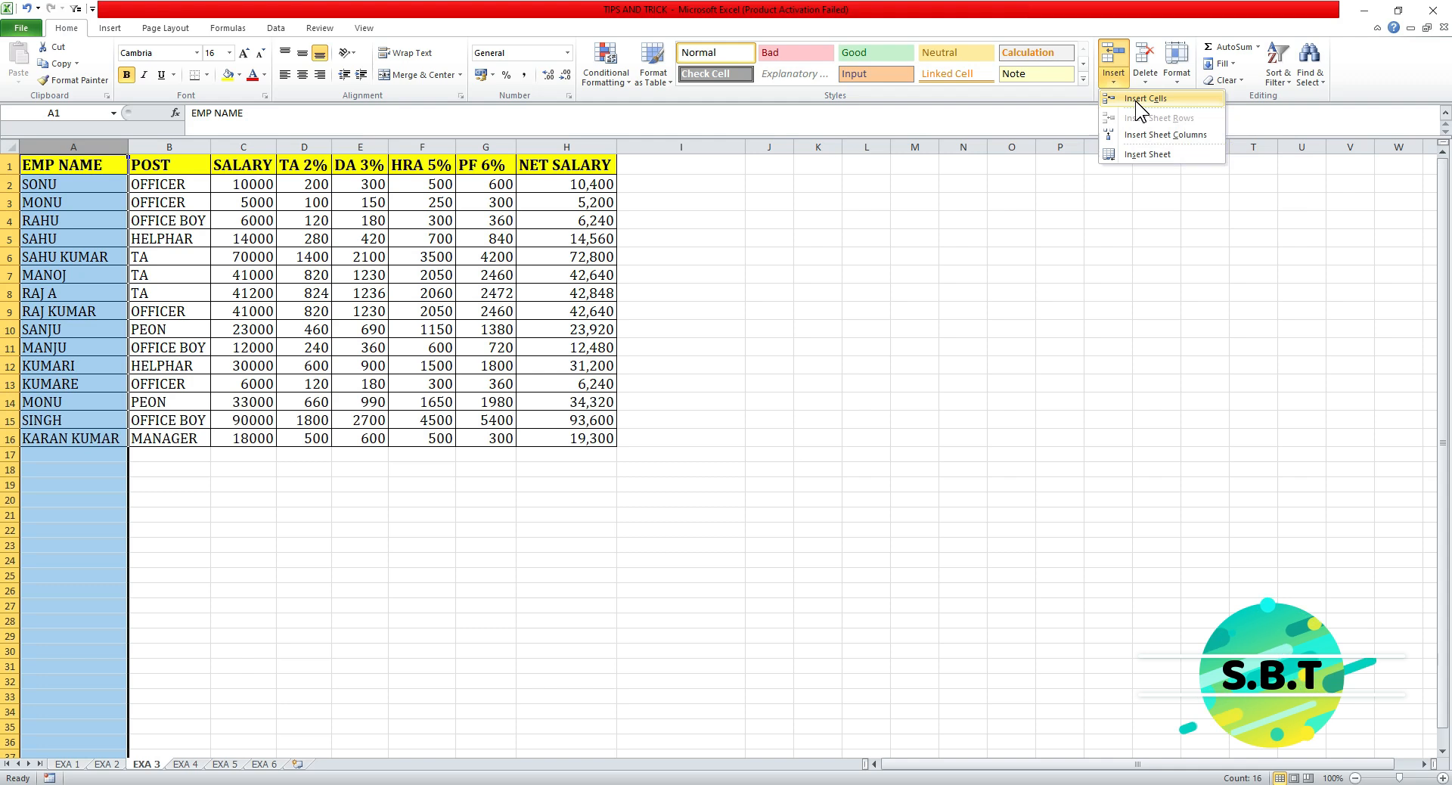
{"action": "left_click", "coordinate": [1135, 98]}
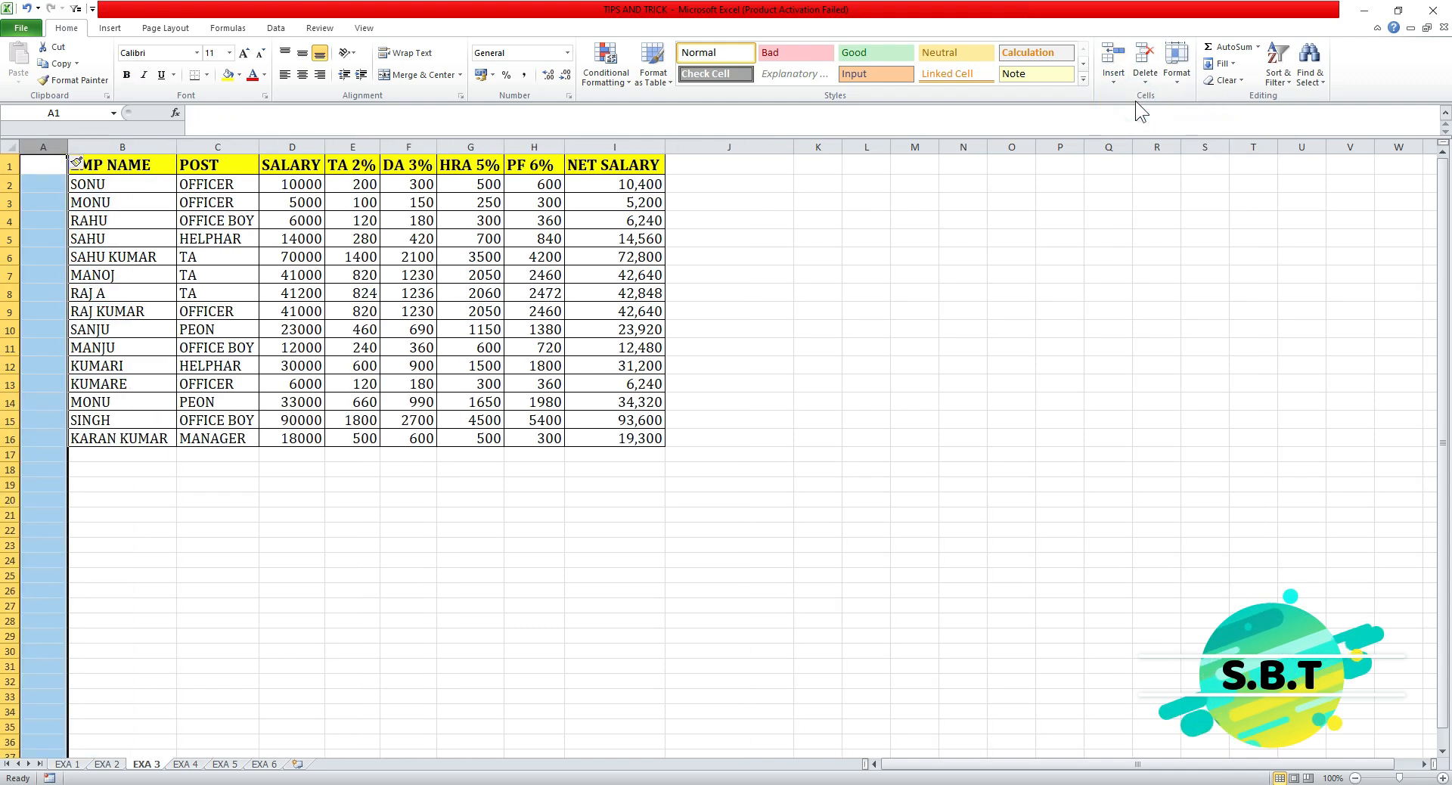
{"action": "left_click", "coordinate": [139, 246]}
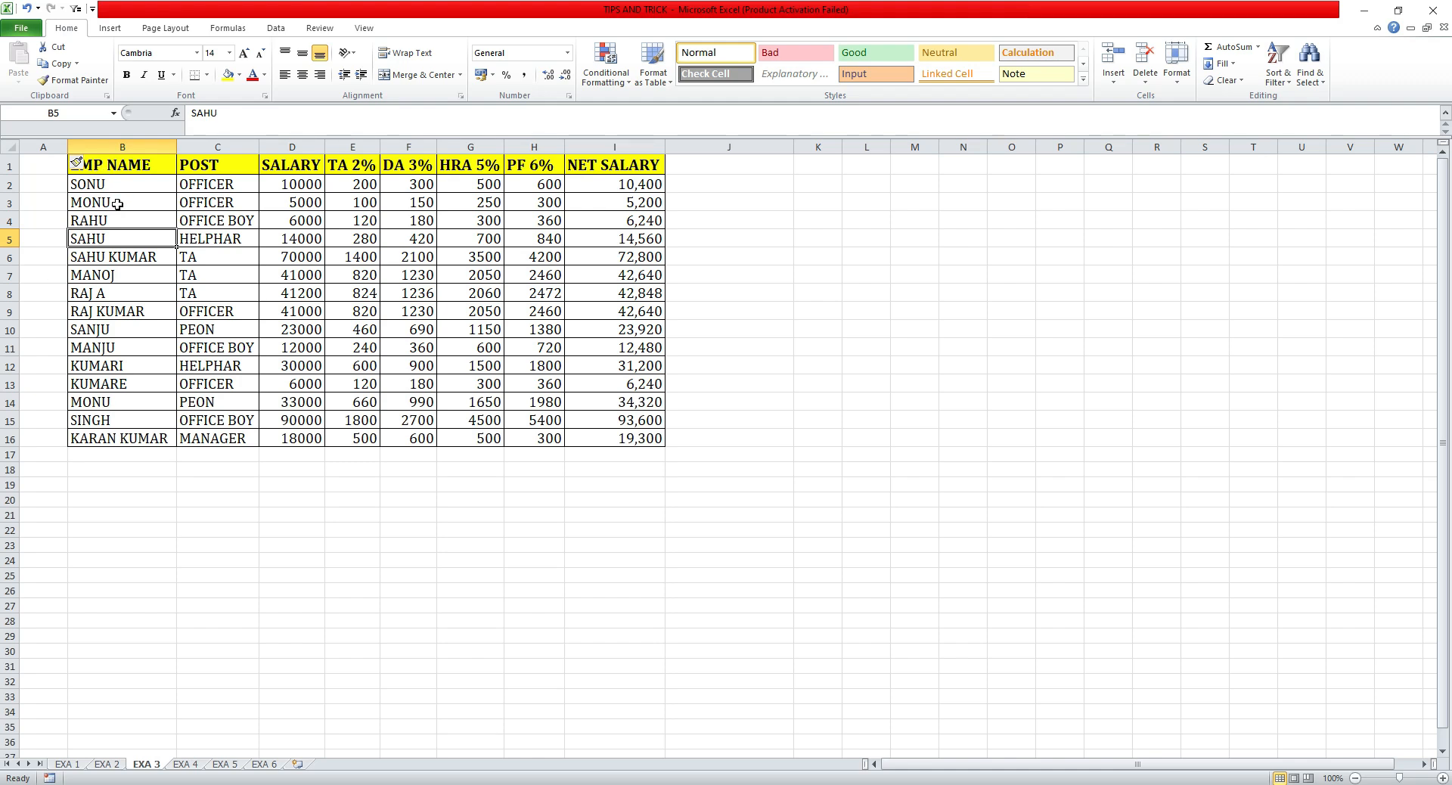
{"action": "key", "text": "ctrl+z"}
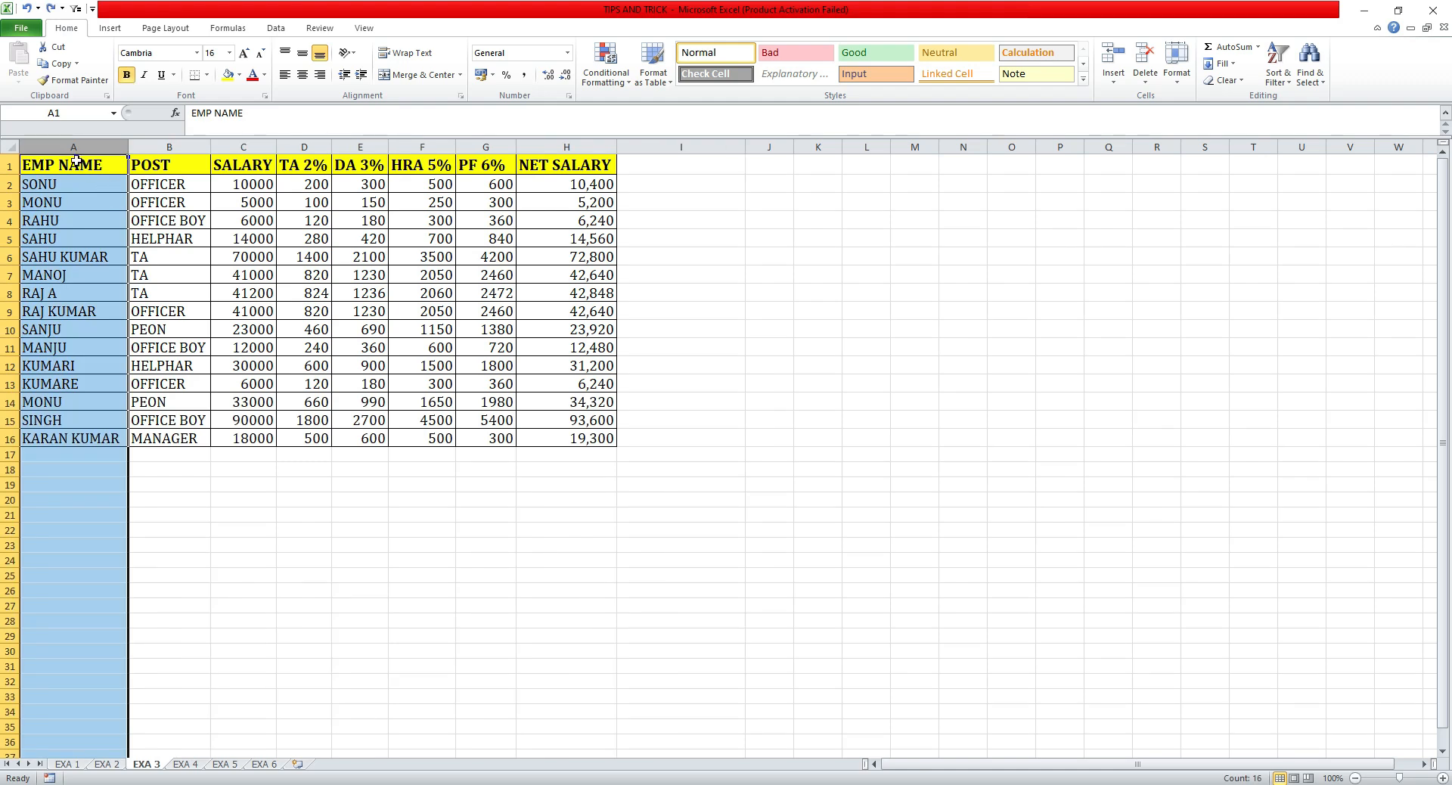
Insert four blank columns before the EMP NAME column
{"action": "left_click", "coordinate": [75, 146]}
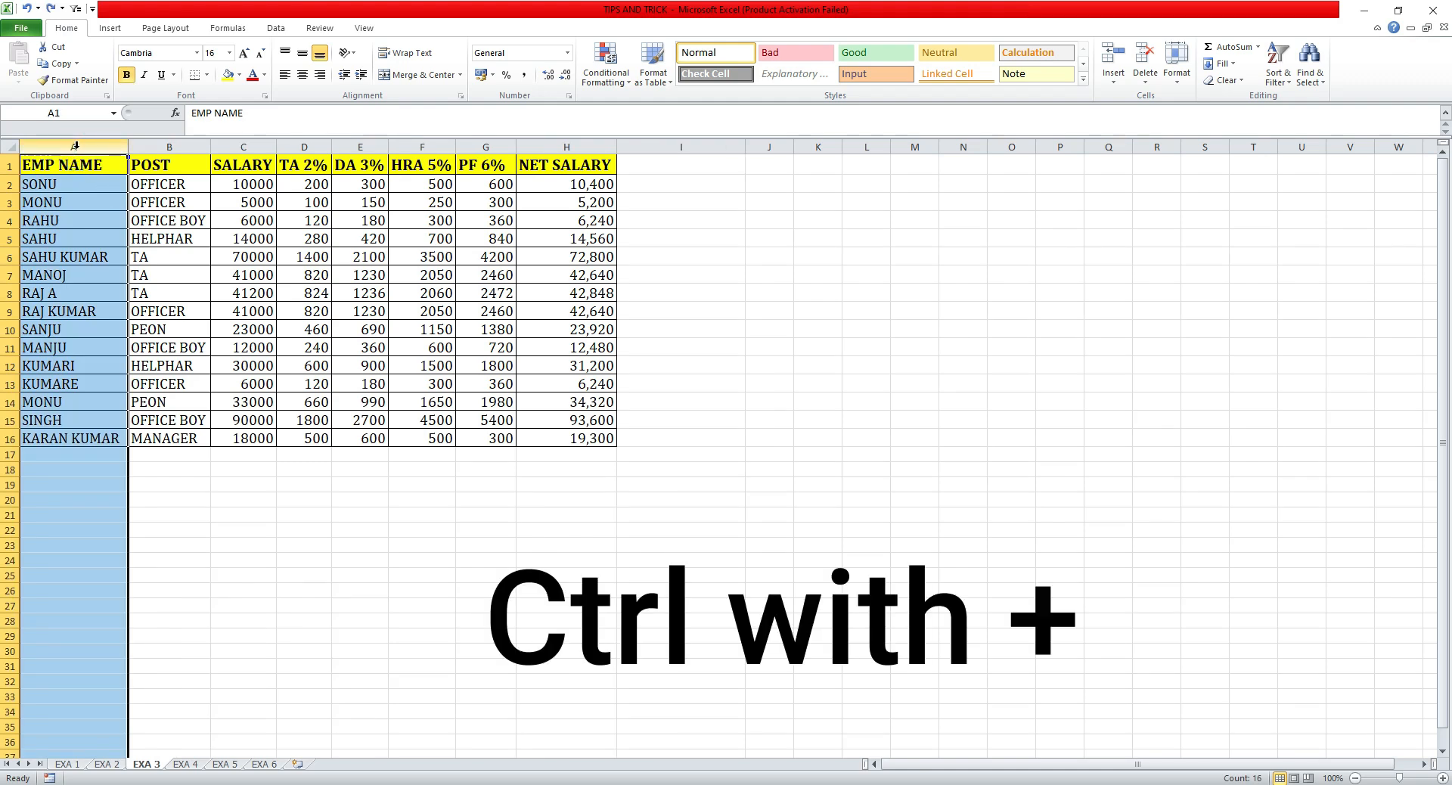
{"action": "key", "text": "ctrl+plus"}
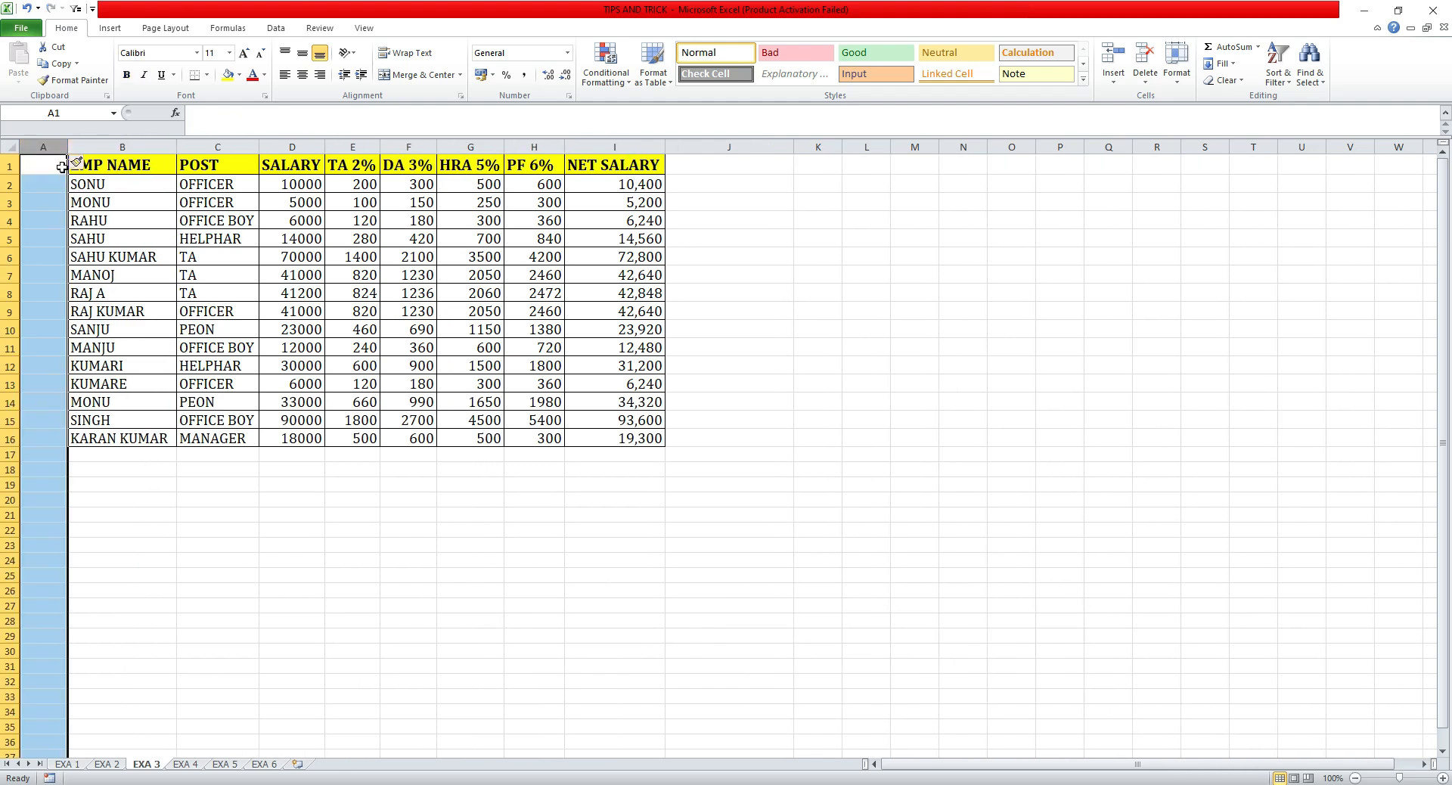
{"action": "key", "text": "ctrl+plus"}
{"action": "key", "text": "ctrl+plus"}
{"action": "key", "text": "ctrl+plus"}
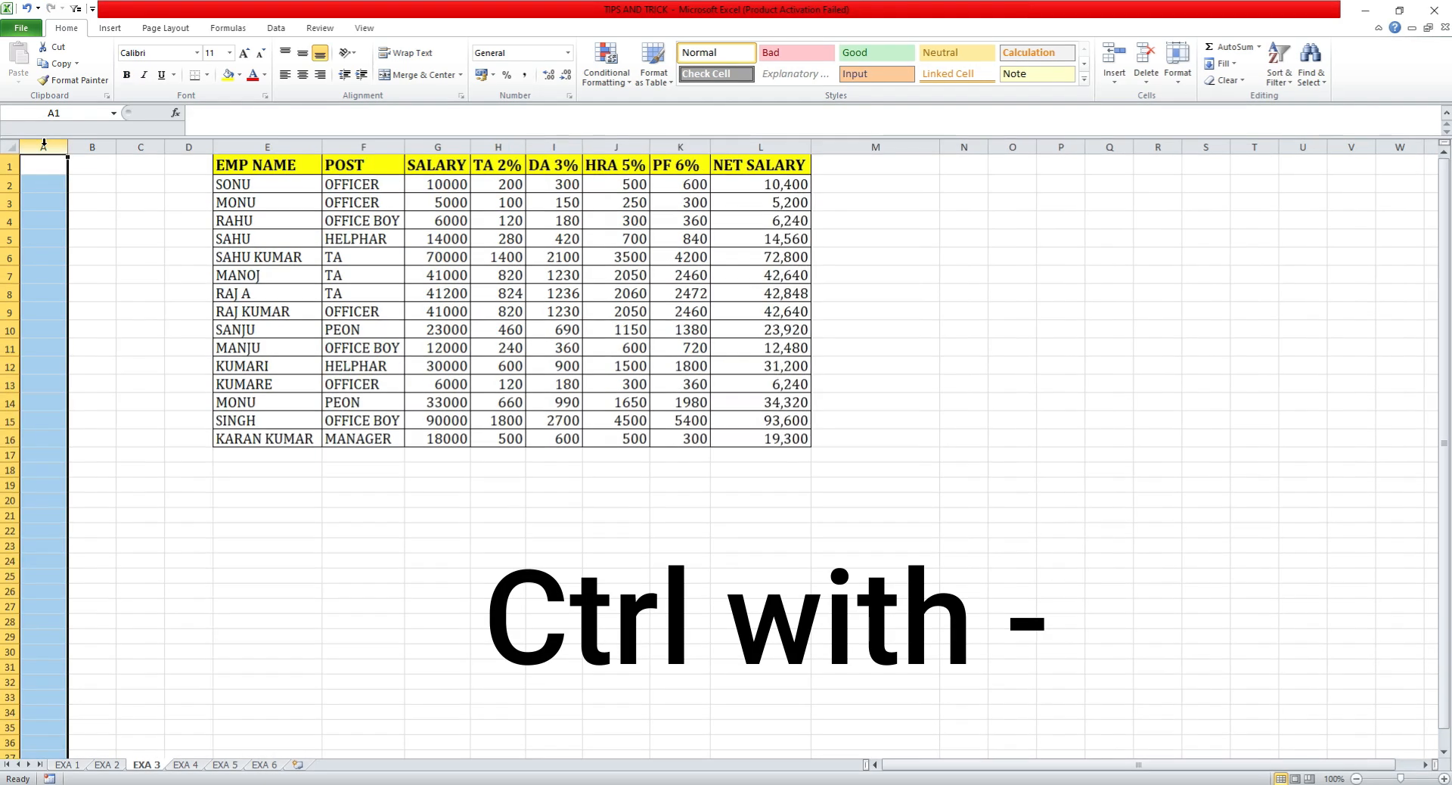
Delete three of the blank columns before EMP NAME, keeping one empty column A
{"action": "key", "text": "ctrl+minus"}
{"action": "key", "text": "ctrl+minus"}
{"action": "key", "text": "ctrl+minus"}
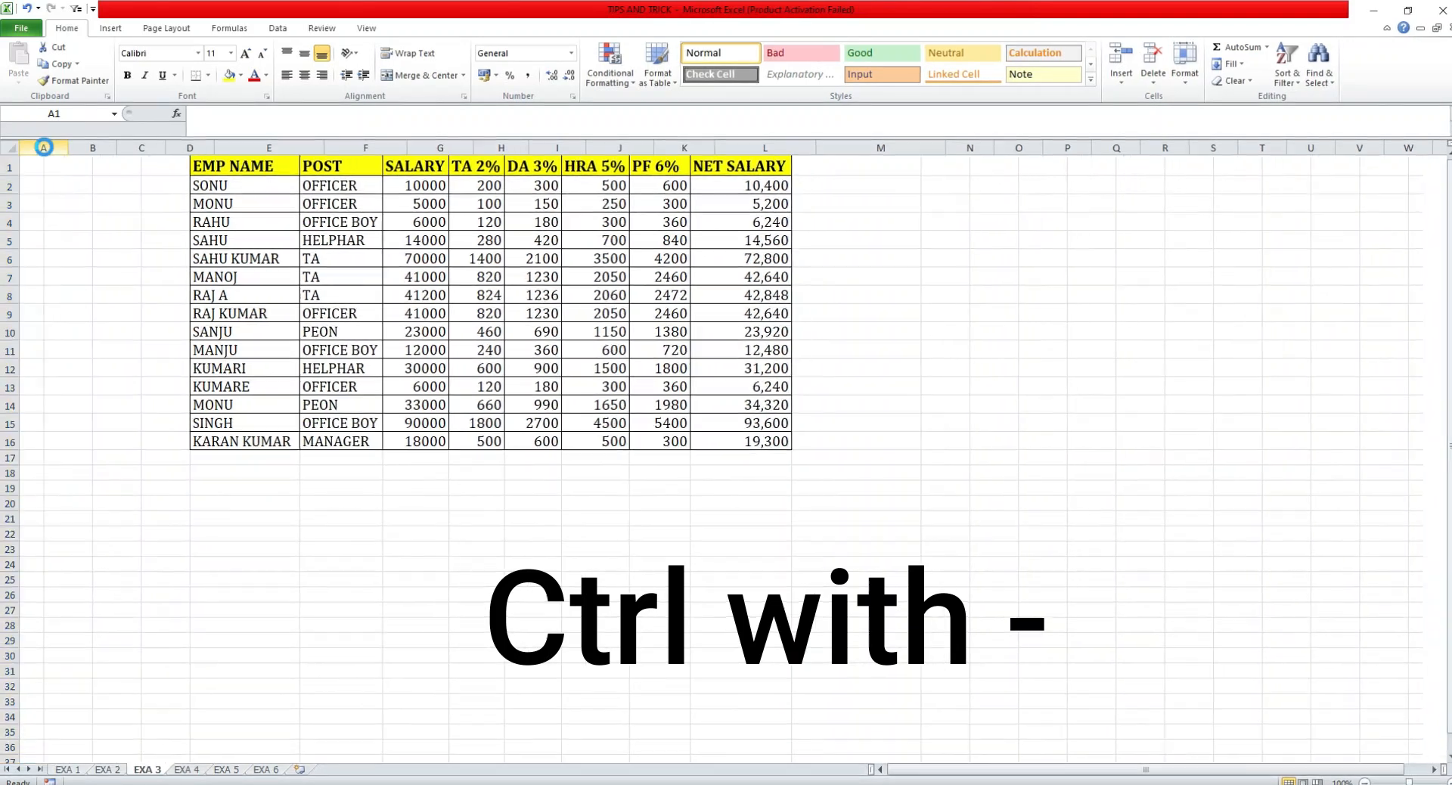
{"action": "left_click", "coordinate": [44, 147]}
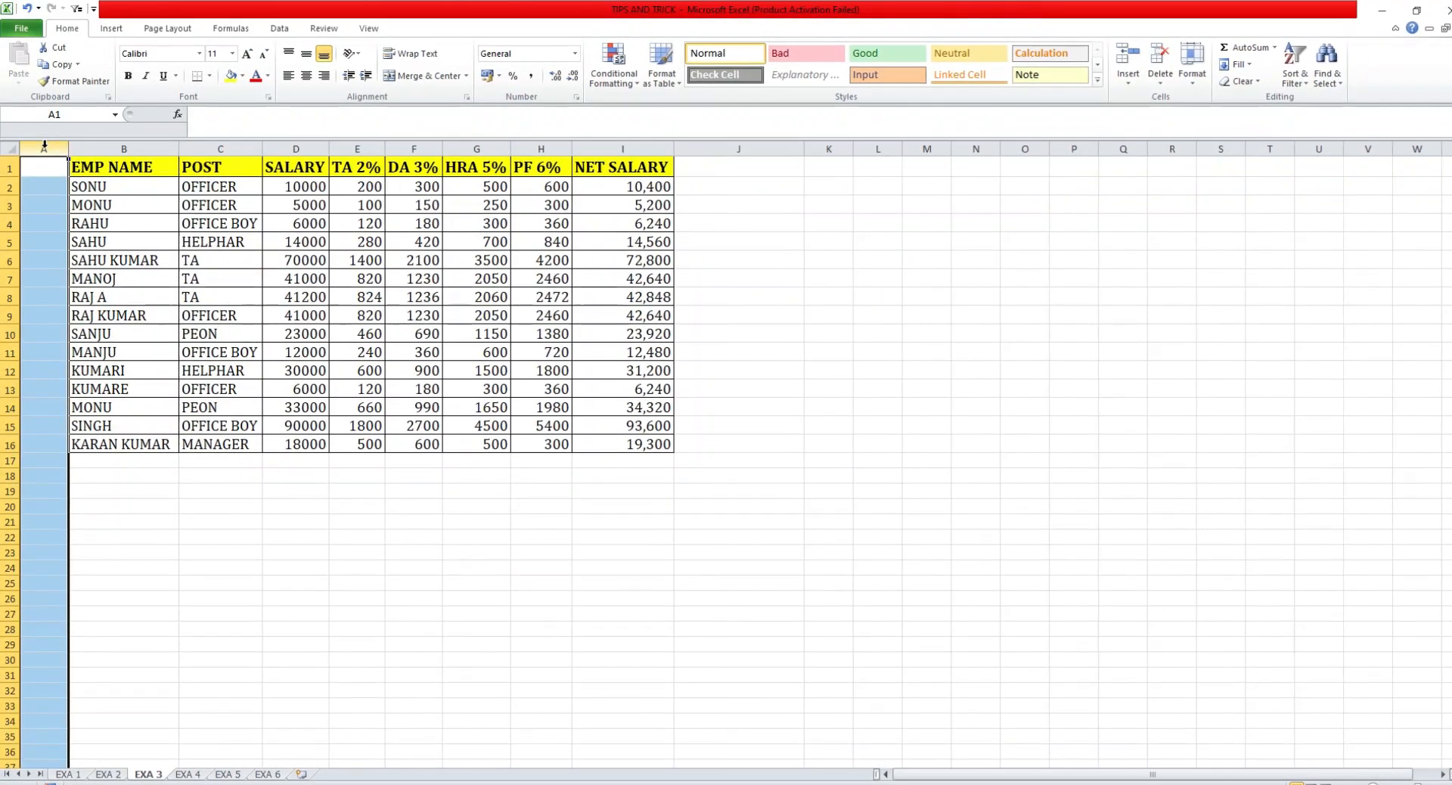
{"action": "left_click", "coordinate": [126, 204]}
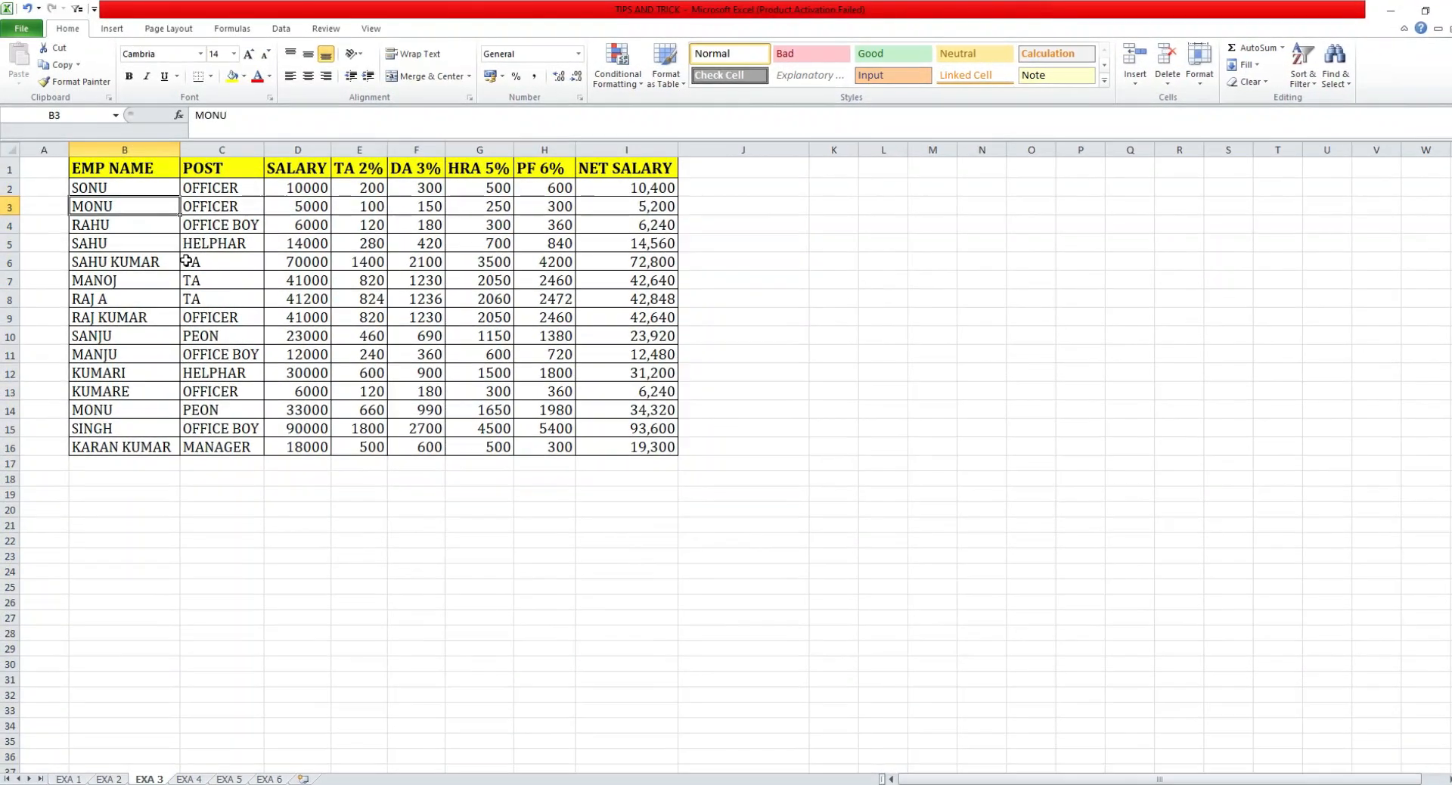
Enter 1 in A2 and fill it down to A16 as a series of serial numbers from 1 to 15
{"action": "left_click", "coordinate": [55, 189]}
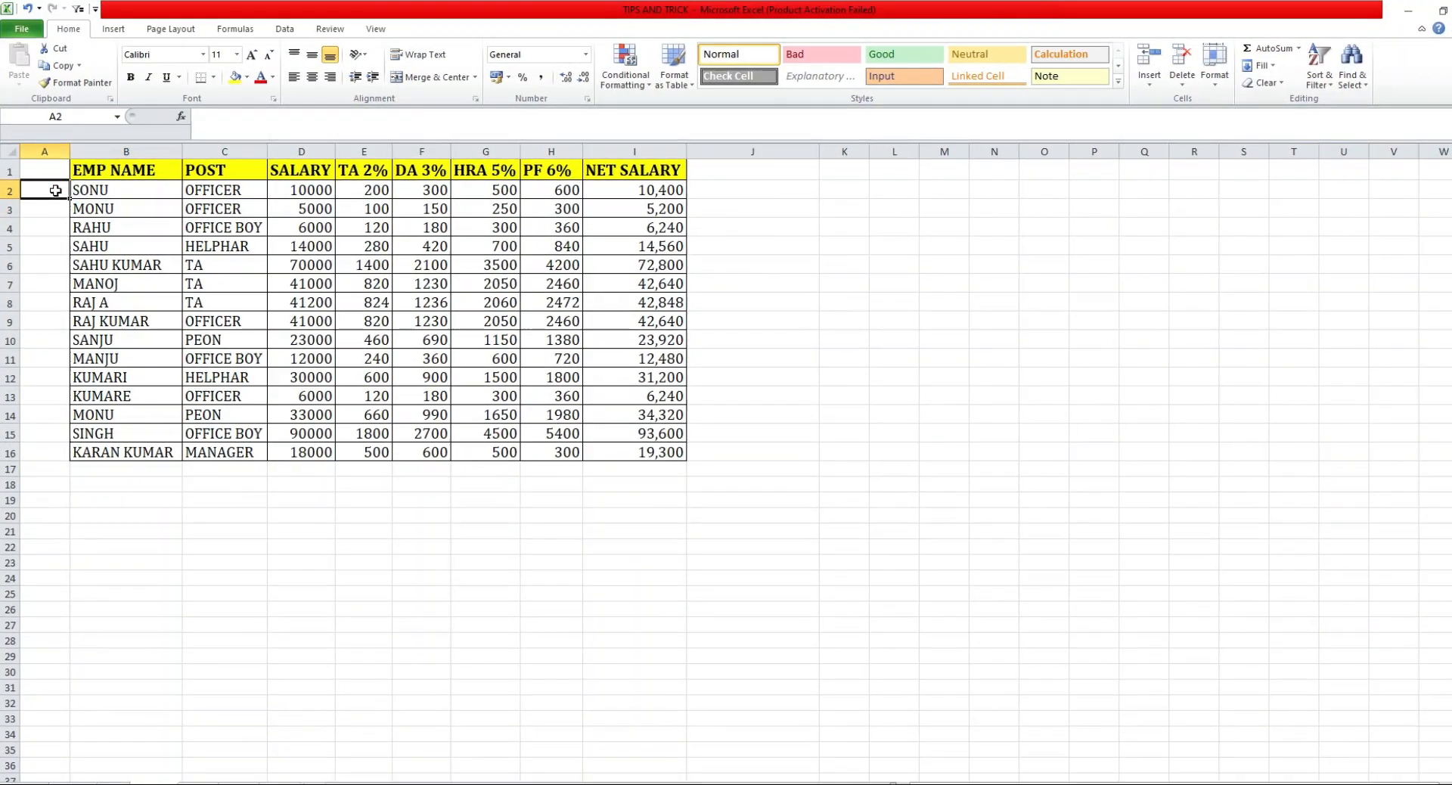
{"action": "type", "text": "1"}
{"action": "key", "text": "Return"}
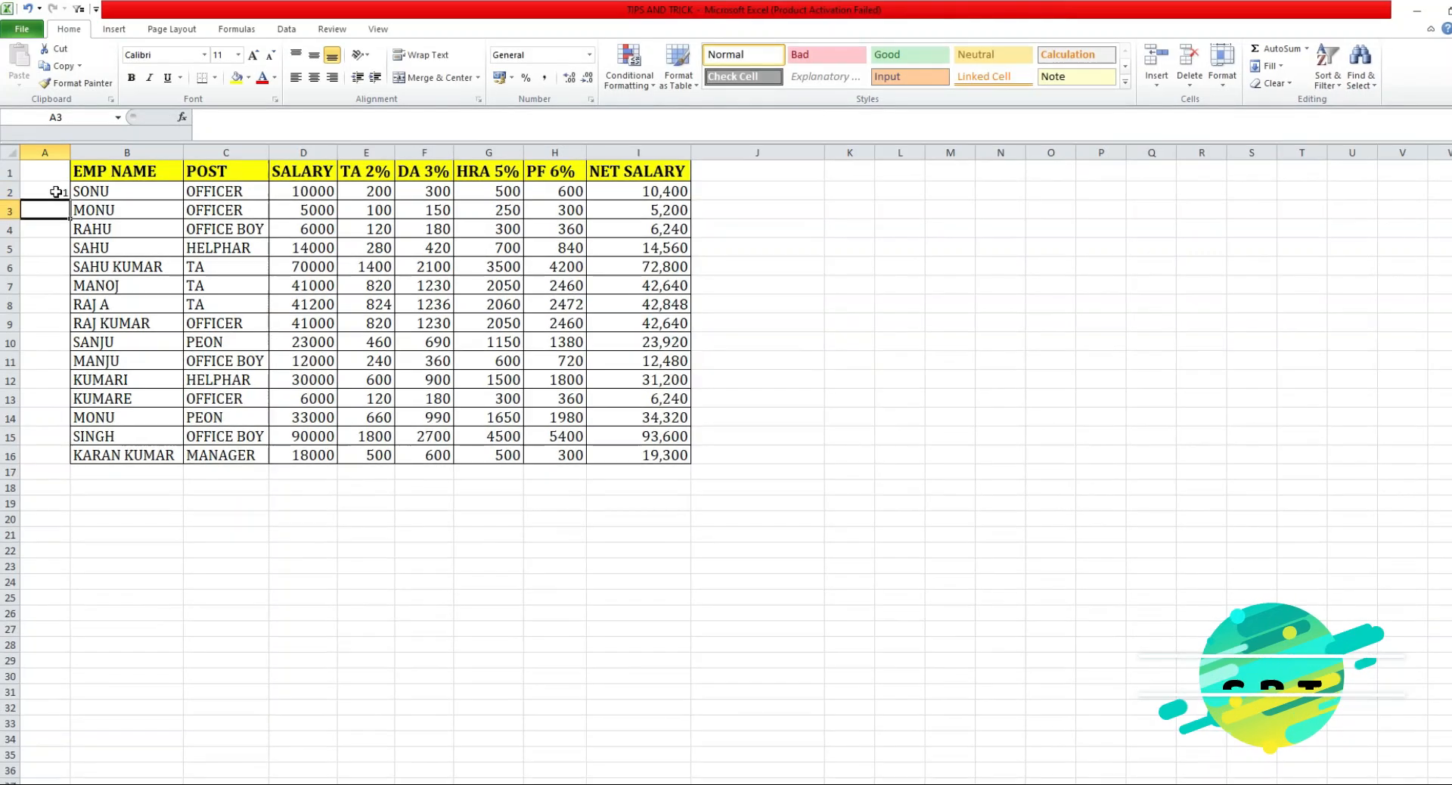
{"action": "left_click", "coordinate": [57, 193]}
{"action": "left_click_drag", "start_coordinate": [70, 202], "coordinate": [46, 464]}
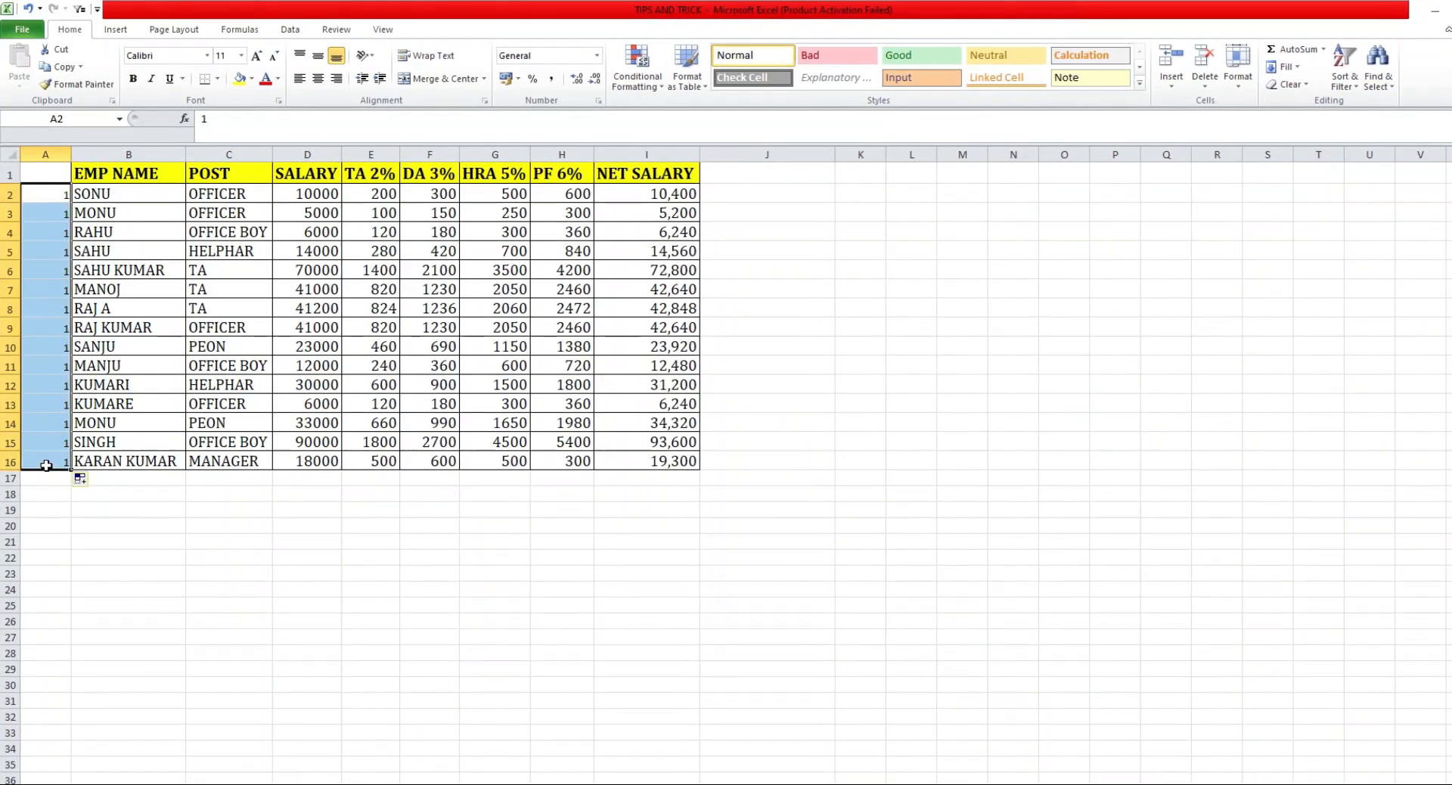
{"action": "left_click", "coordinate": [81, 483]}
{"action": "left_click", "coordinate": [104, 525]}
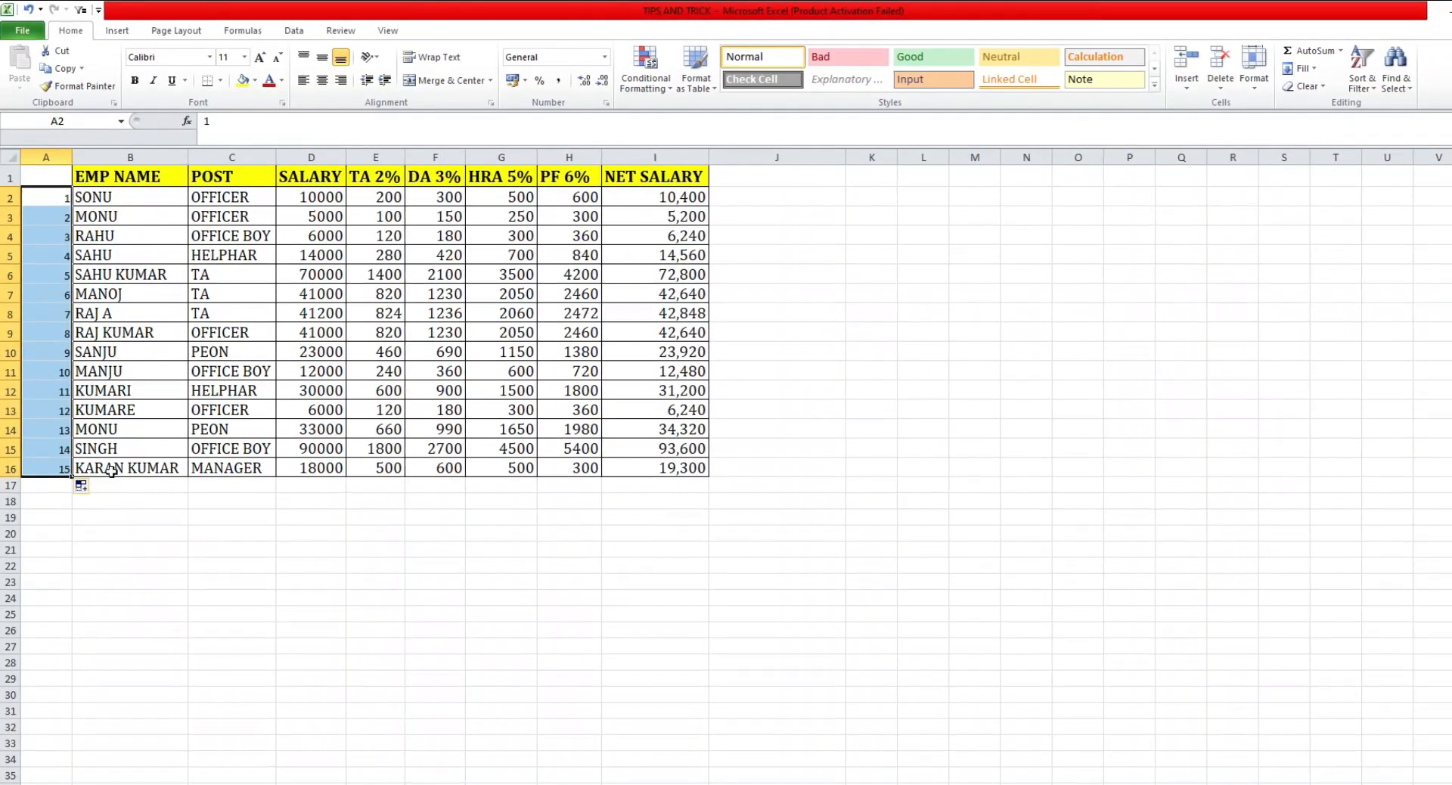
Copy the serial numbers in A2:A16 and paste them below the table starting at A17
{"action": "key", "text": "ctrl+c"}
{"action": "left_click", "coordinate": [59, 493]}
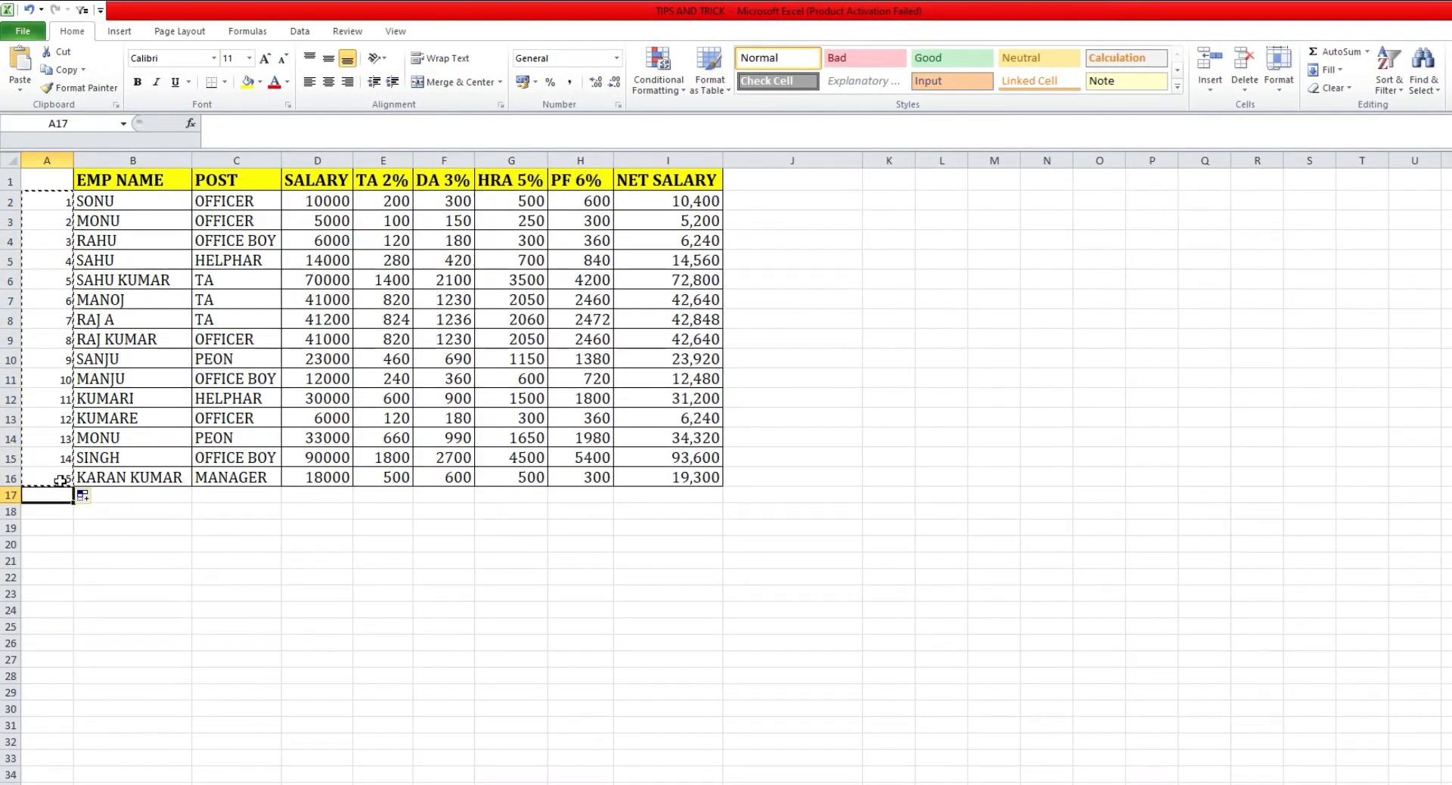
{"action": "key", "text": "ctrl+v"}
{"action": "left_click", "coordinate": [100, 536]}
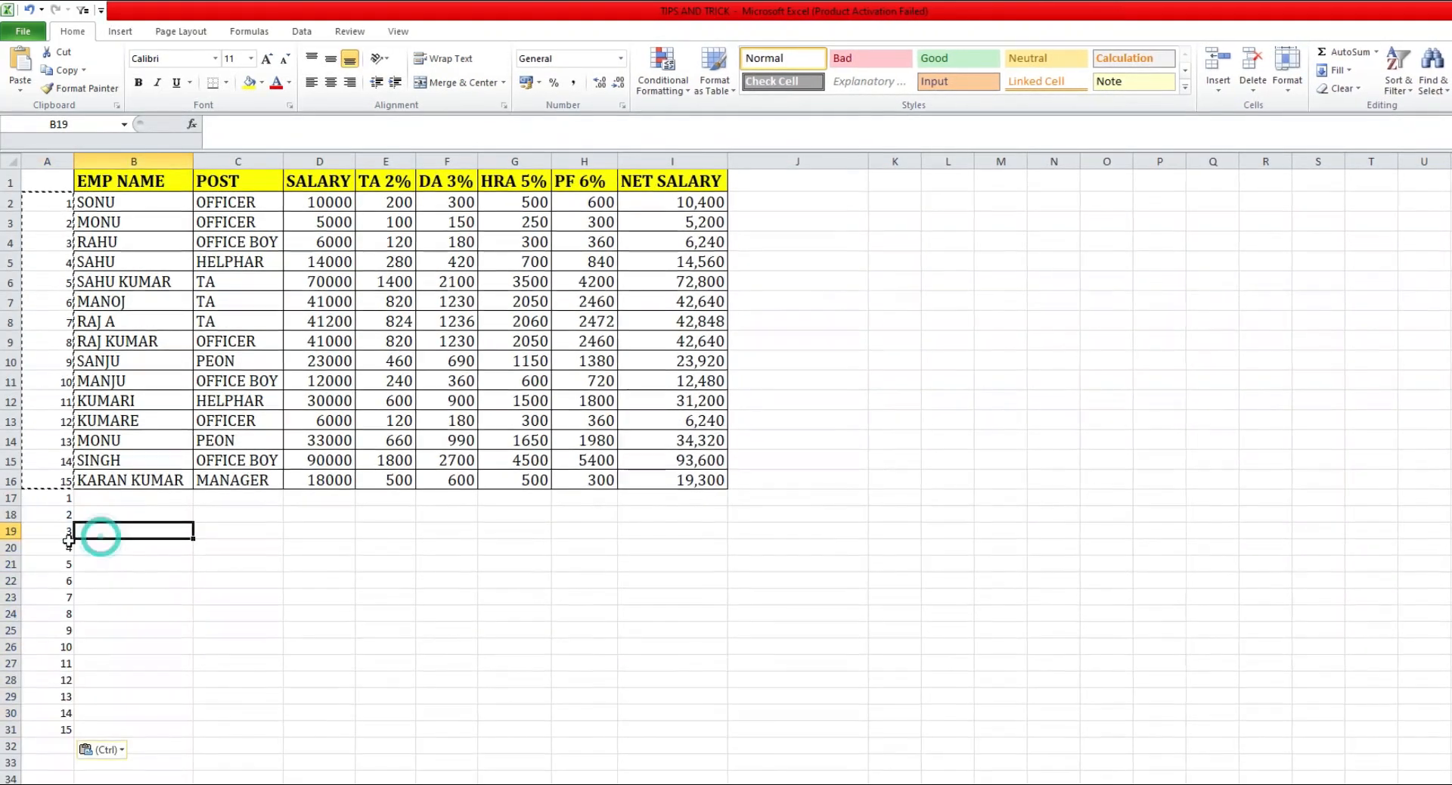
Sort the serial numbers in A2:A31 from smallest to largest, expanding the selection to the rest of the table
{"action": "left_click_drag", "start_coordinate": [52, 204], "coordinate": [57, 738]}
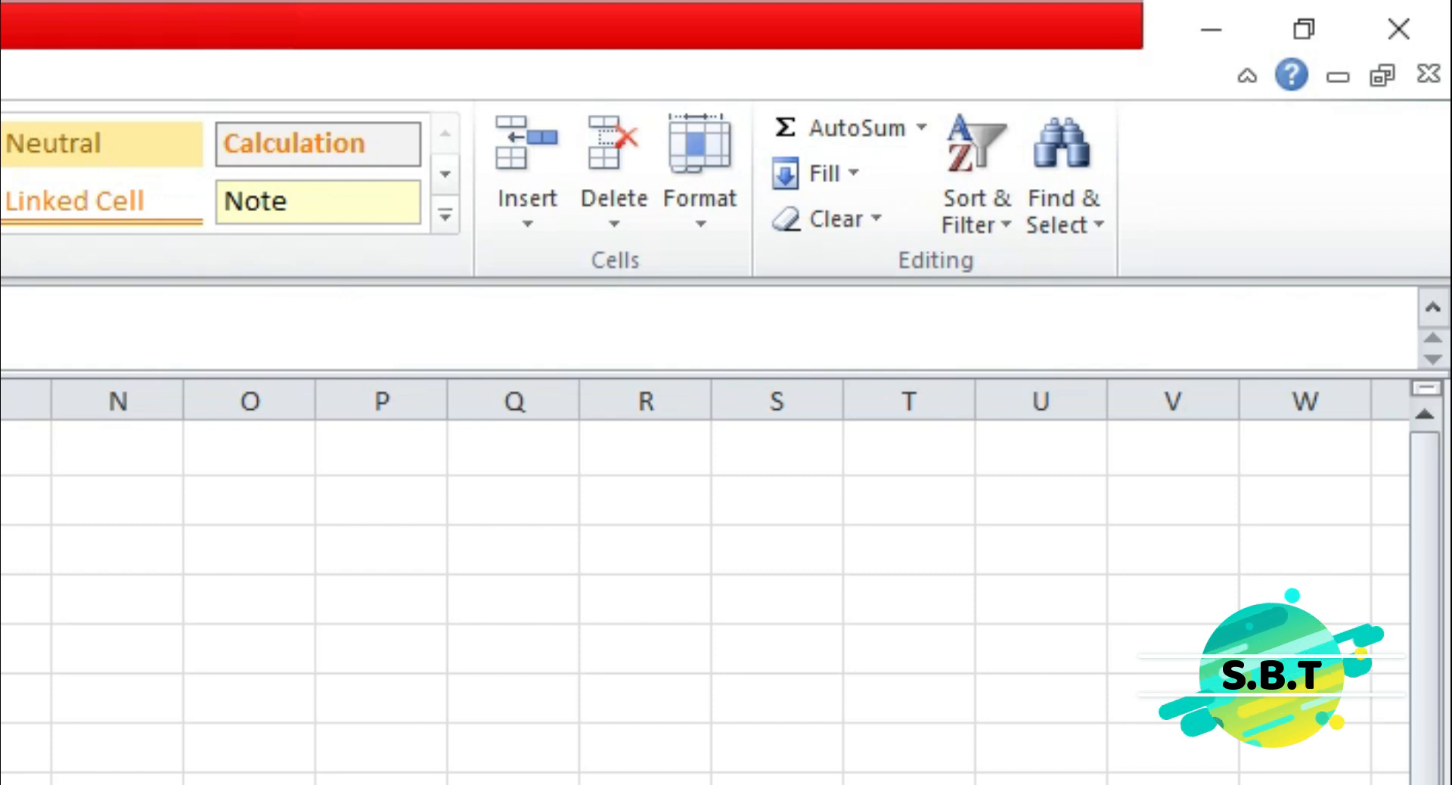
{"action": "left_click", "coordinate": [987, 241]}
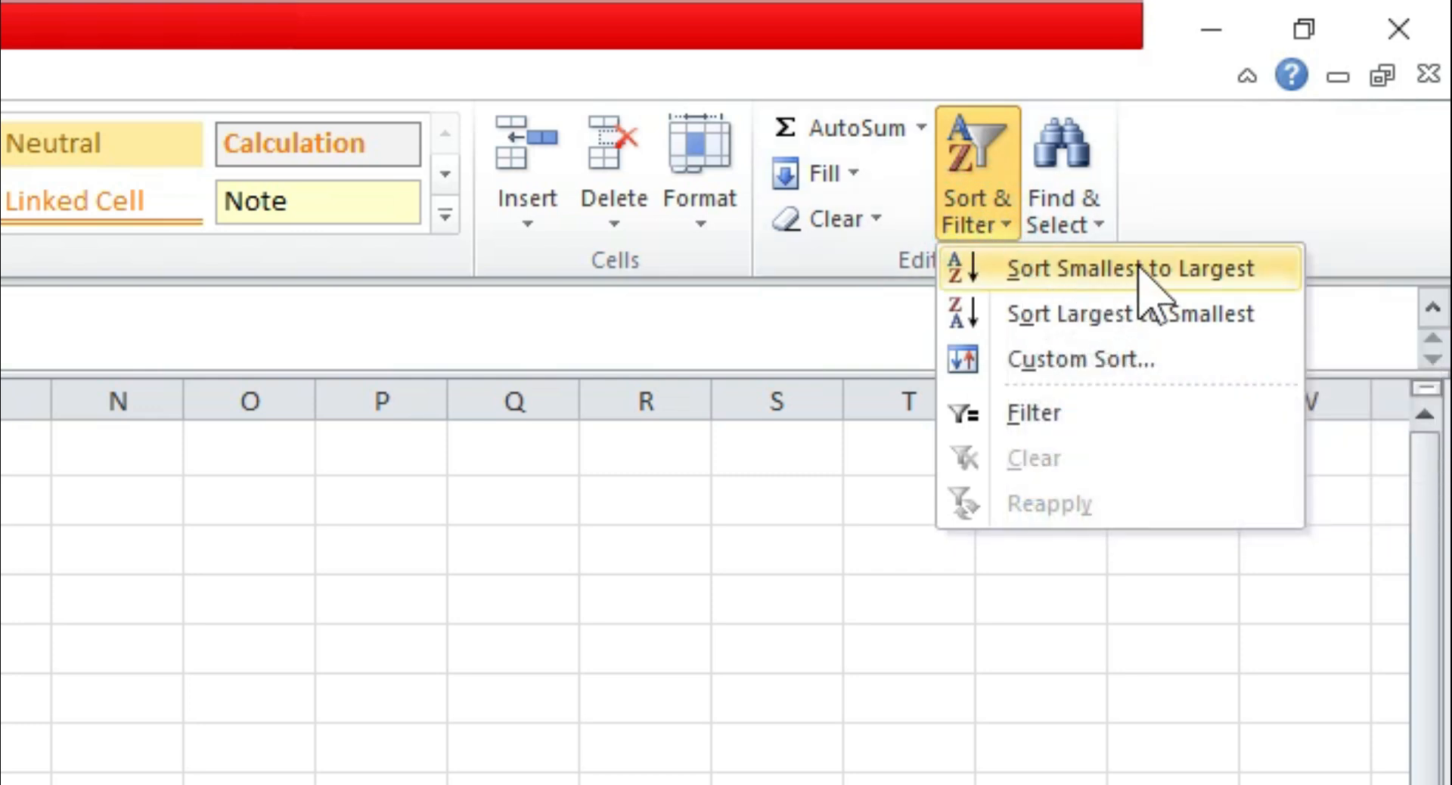
{"action": "left_click", "coordinate": [1081, 269]}
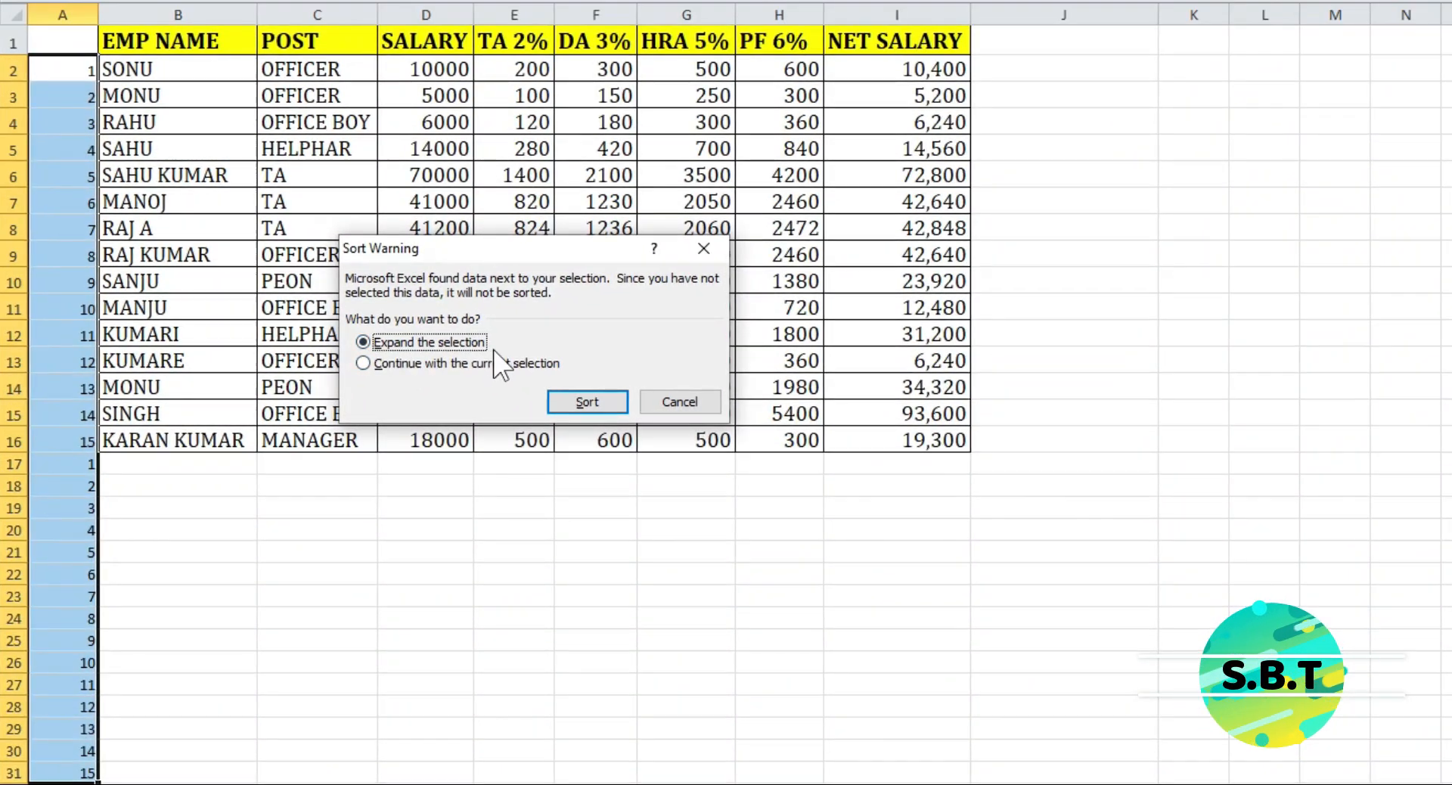
{"action": "left_click", "coordinate": [597, 402]}
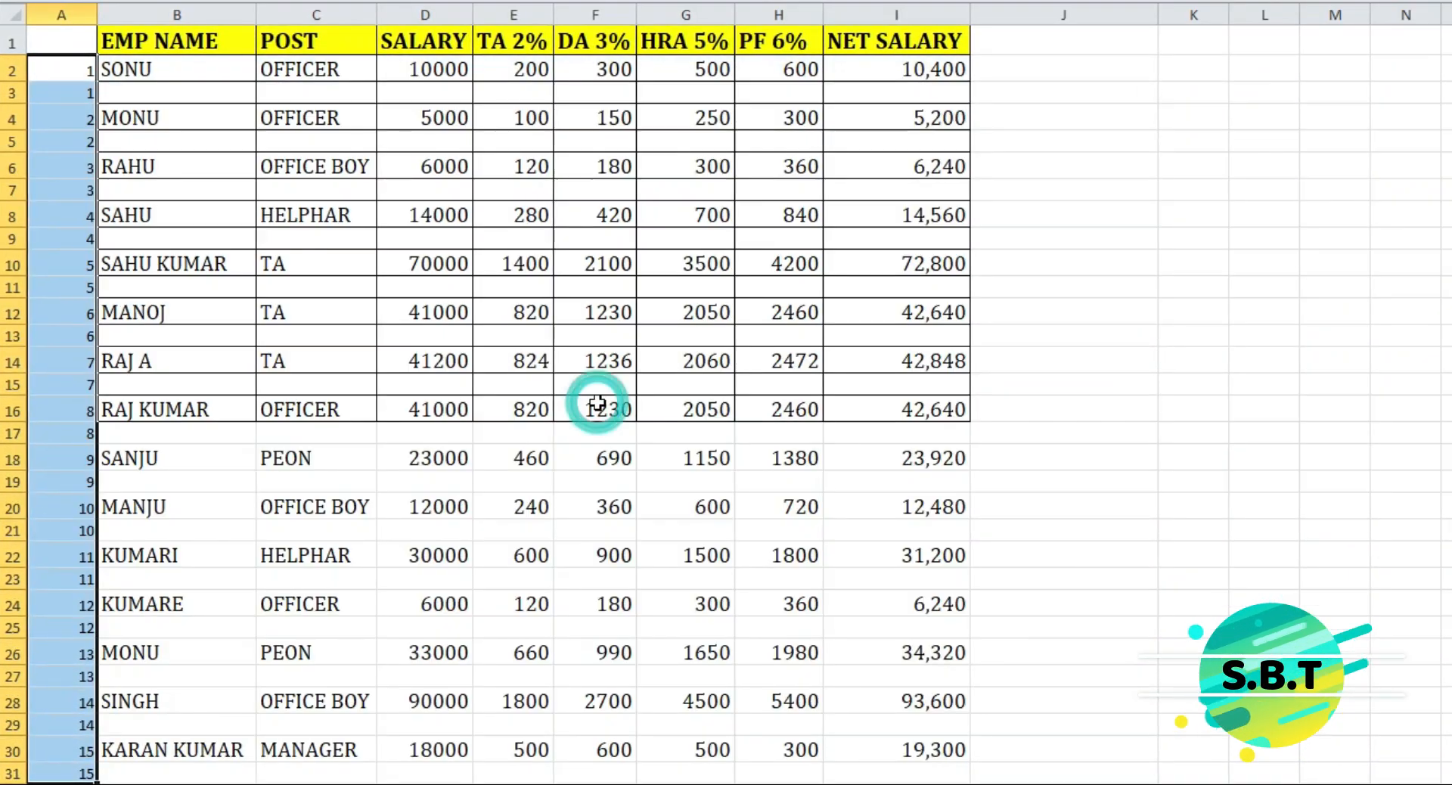
{"action": "left_click", "coordinate": [569, 450]}
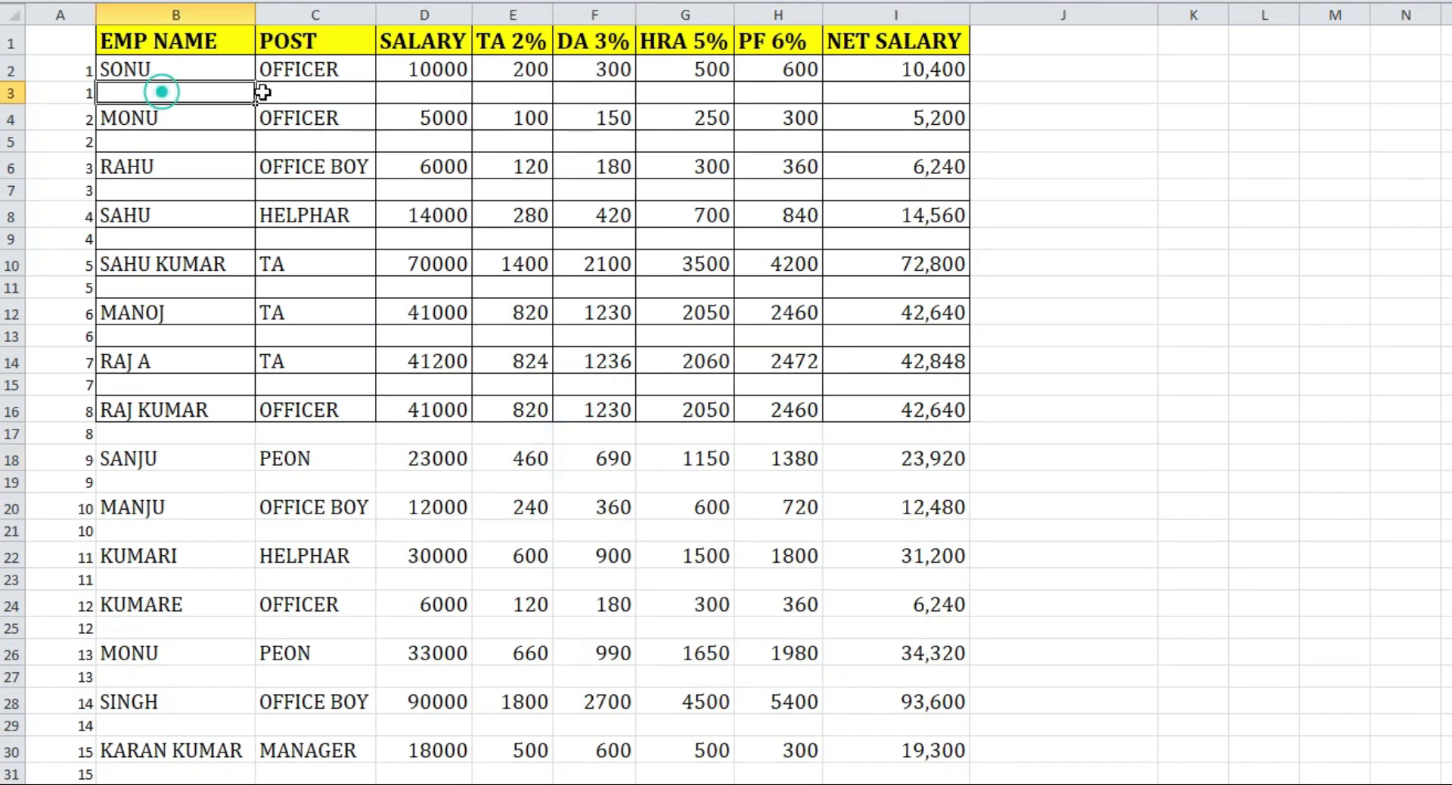
{"action": "left_click_drag", "start_coordinate": [262, 91], "coordinate": [875, 95]}
{"action": "left_click_drag", "start_coordinate": [163, 143], "coordinate": [961, 142]}
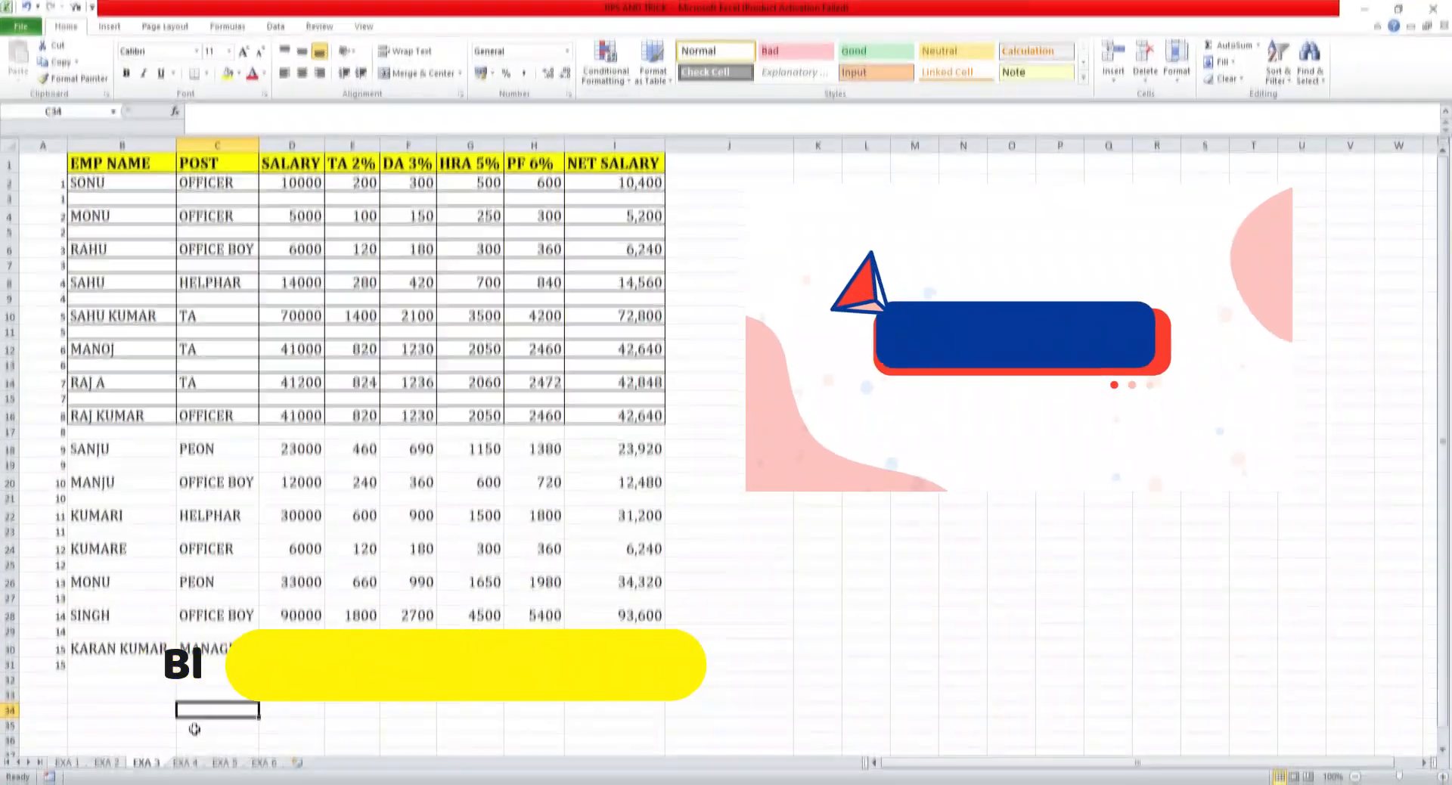
Switch to the EXA 4 sheet and select the whole salary table A1:I20
{"action": "left_click", "coordinate": [185, 764]}
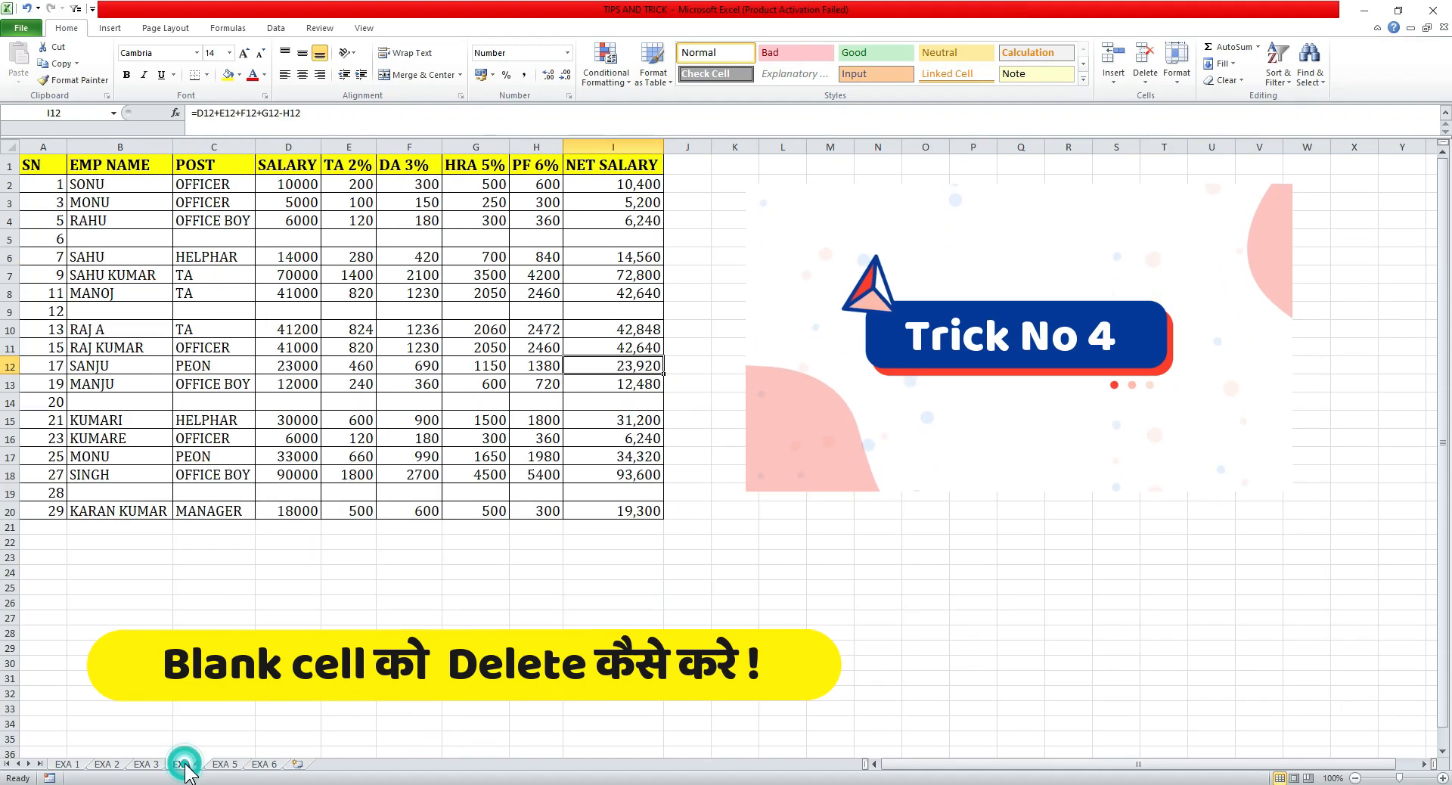
{"action": "left_click", "coordinate": [147, 573]}
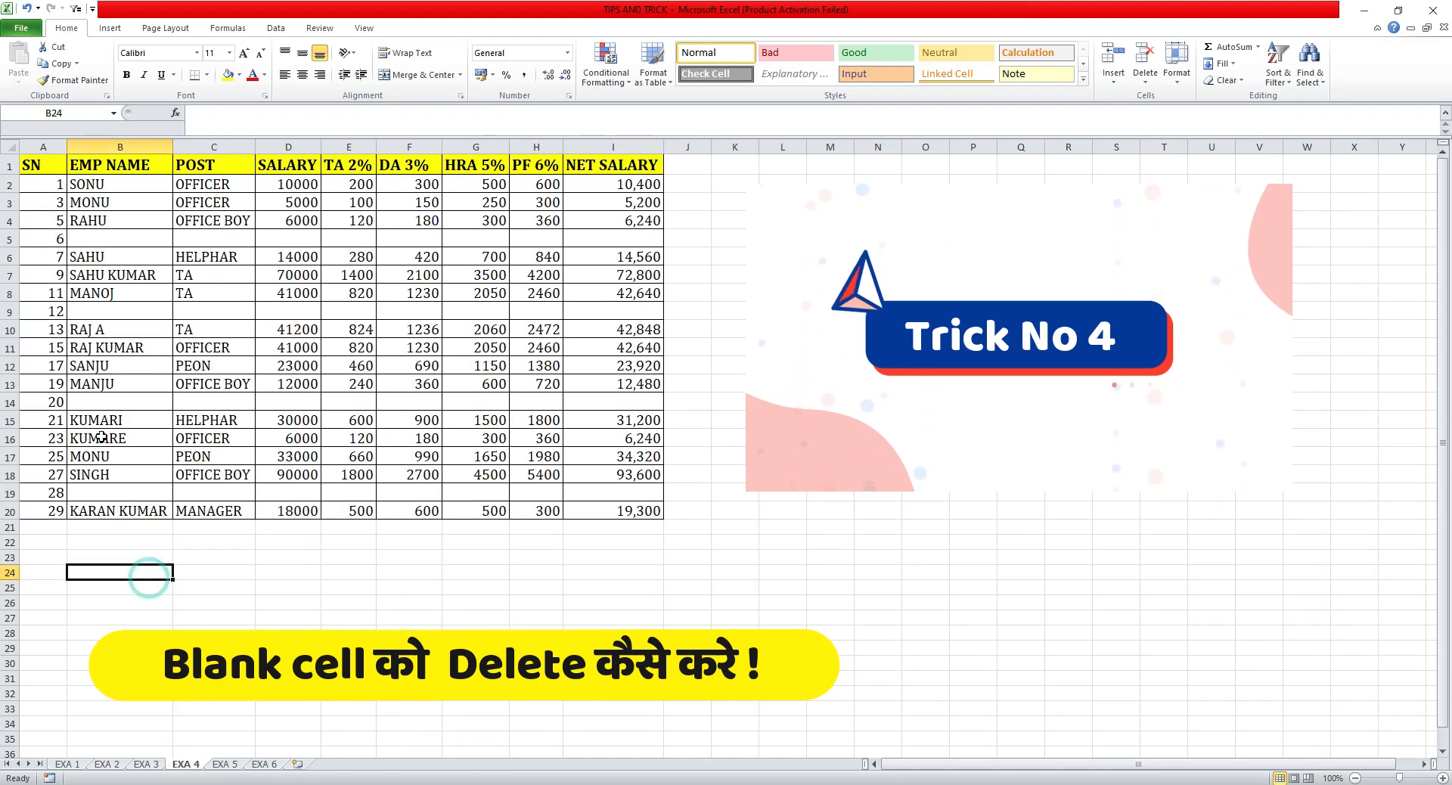
{"action": "left_click", "coordinate": [100, 238]}
{"action": "left_click", "coordinate": [282, 234]}
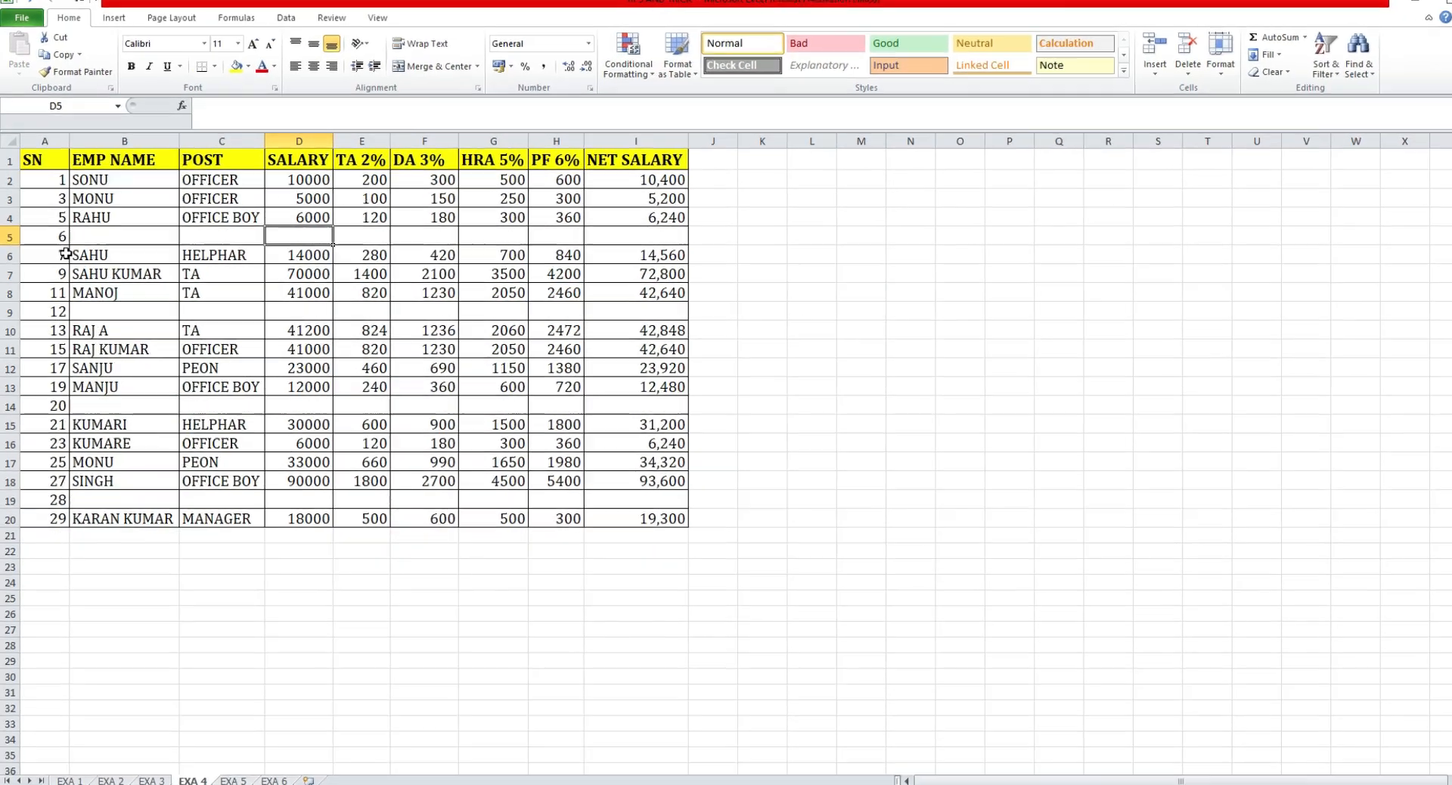
{"action": "left_click", "coordinate": [65, 235]}
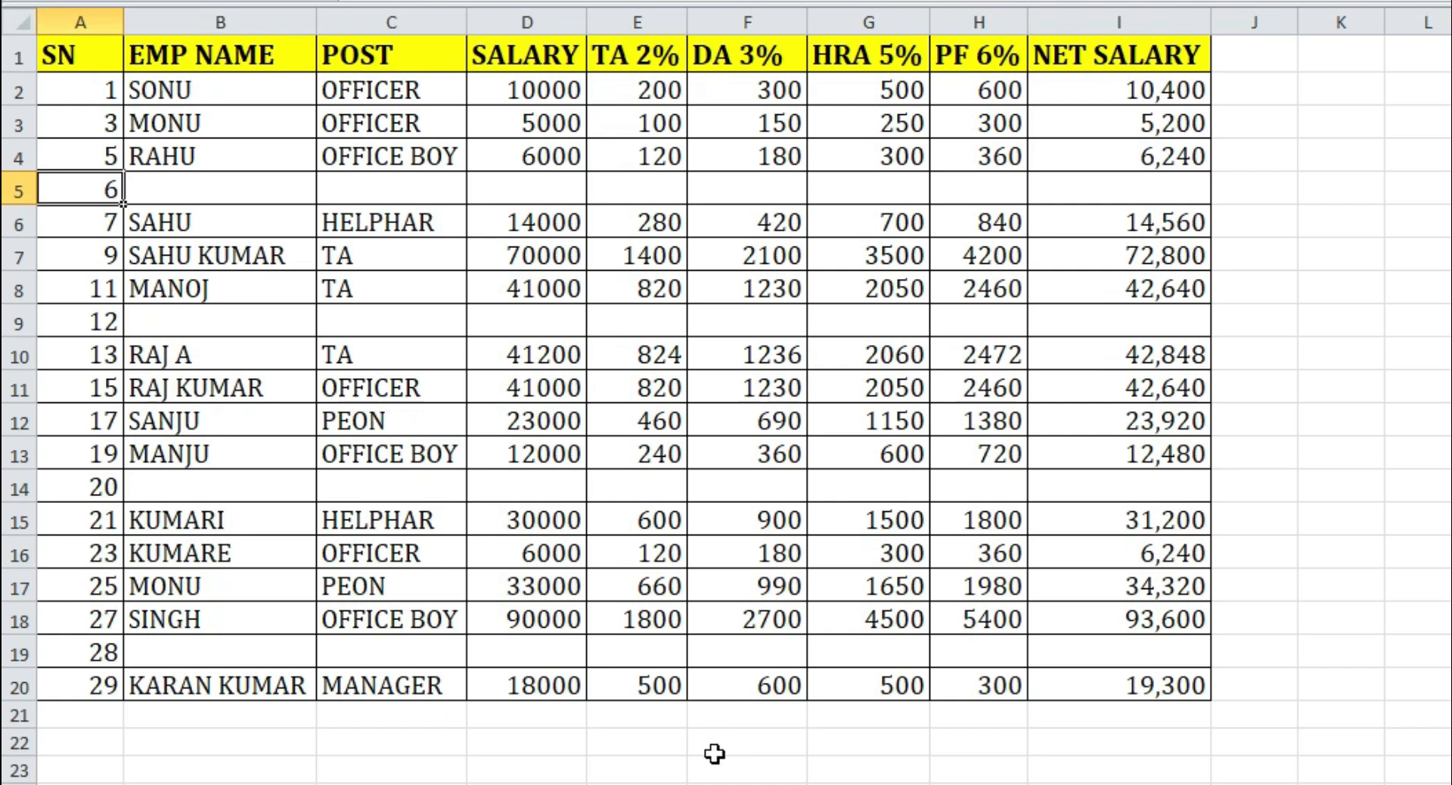
{"action": "left_click", "coordinate": [271, 257]}
{"action": "left_click_drag", "start_coordinate": [72, 61], "coordinate": [1148, 678]}
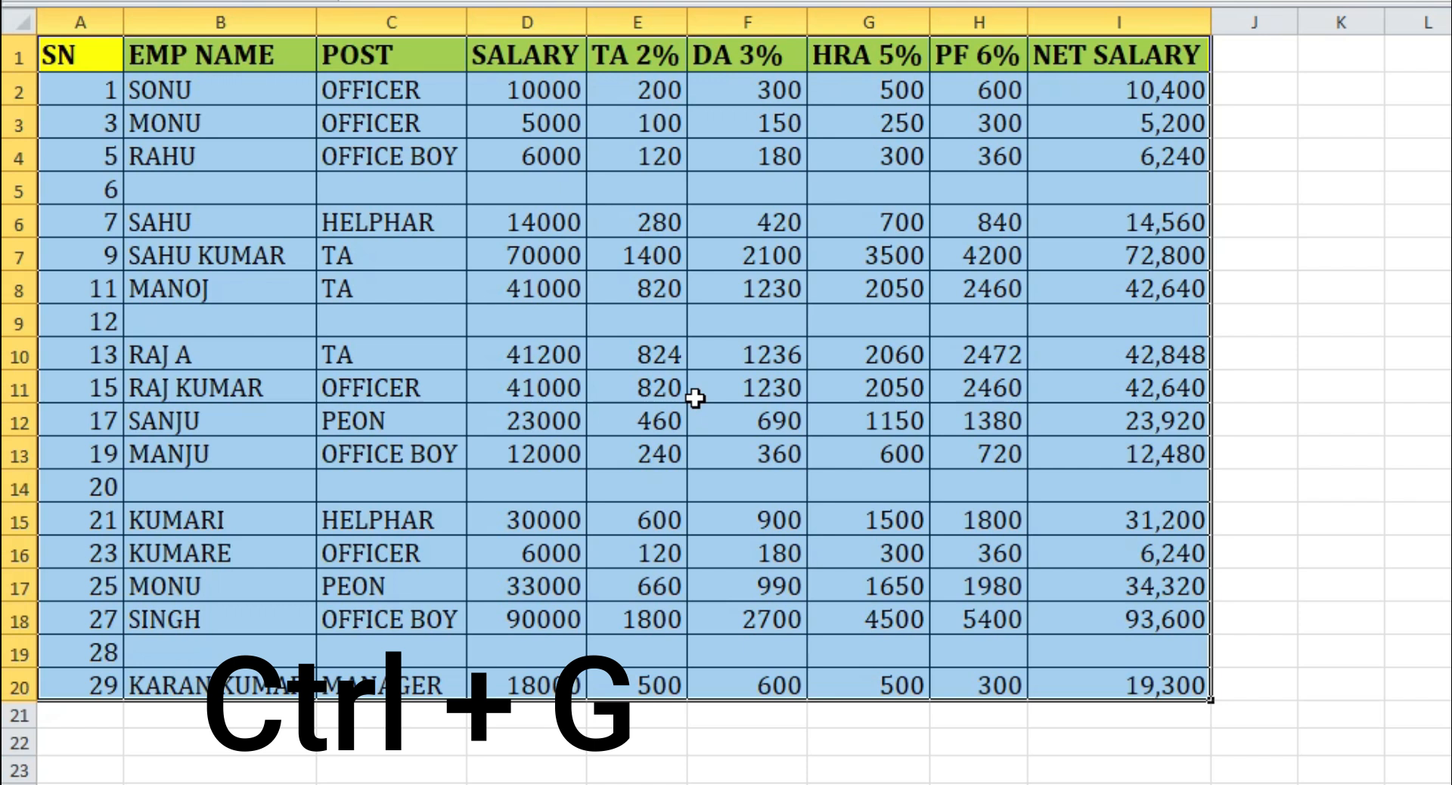
Select only the empty cells within the table using Go To Special with the Blanks option
{"action": "key", "text": "ctrl+g"}
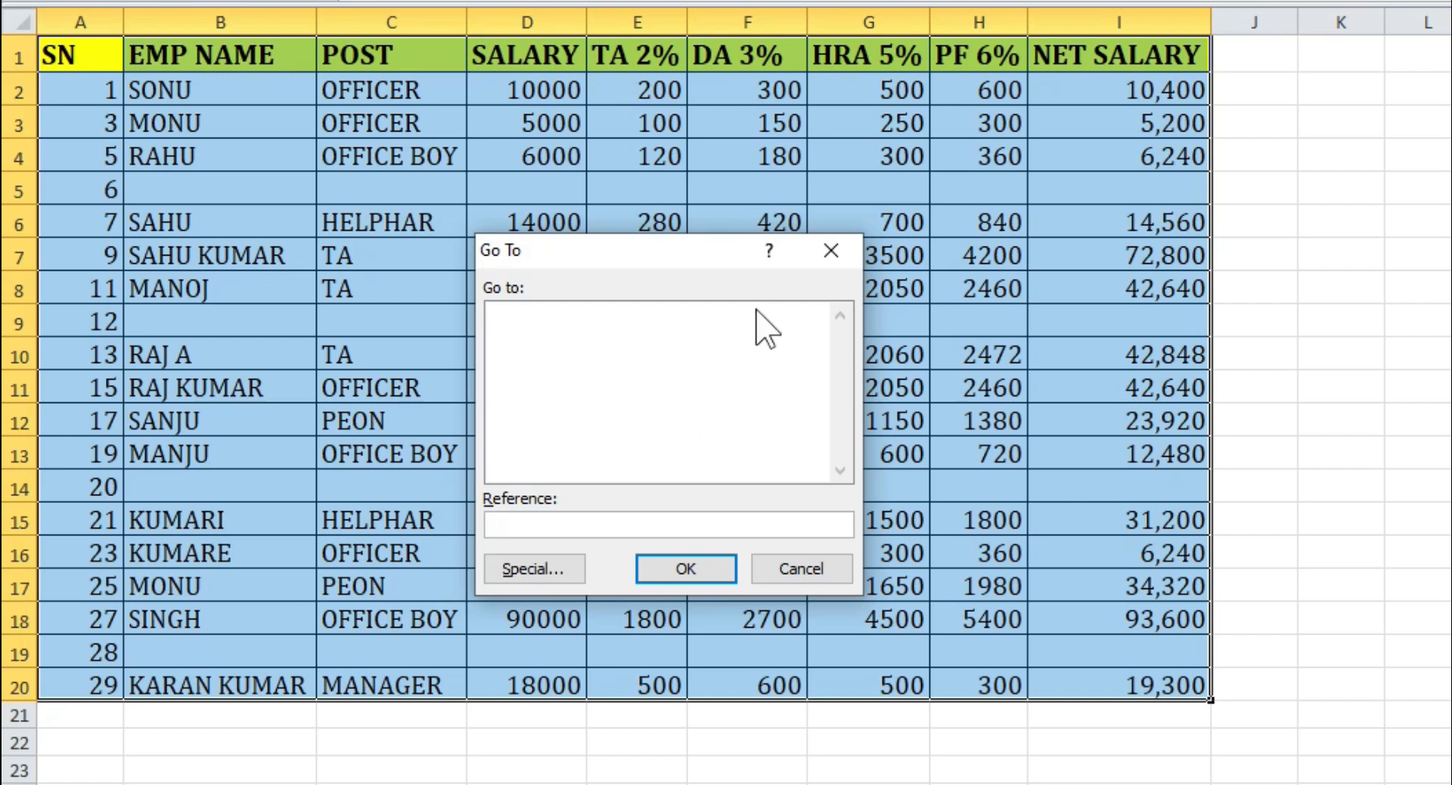
{"action": "left_click", "coordinate": [831, 250]}
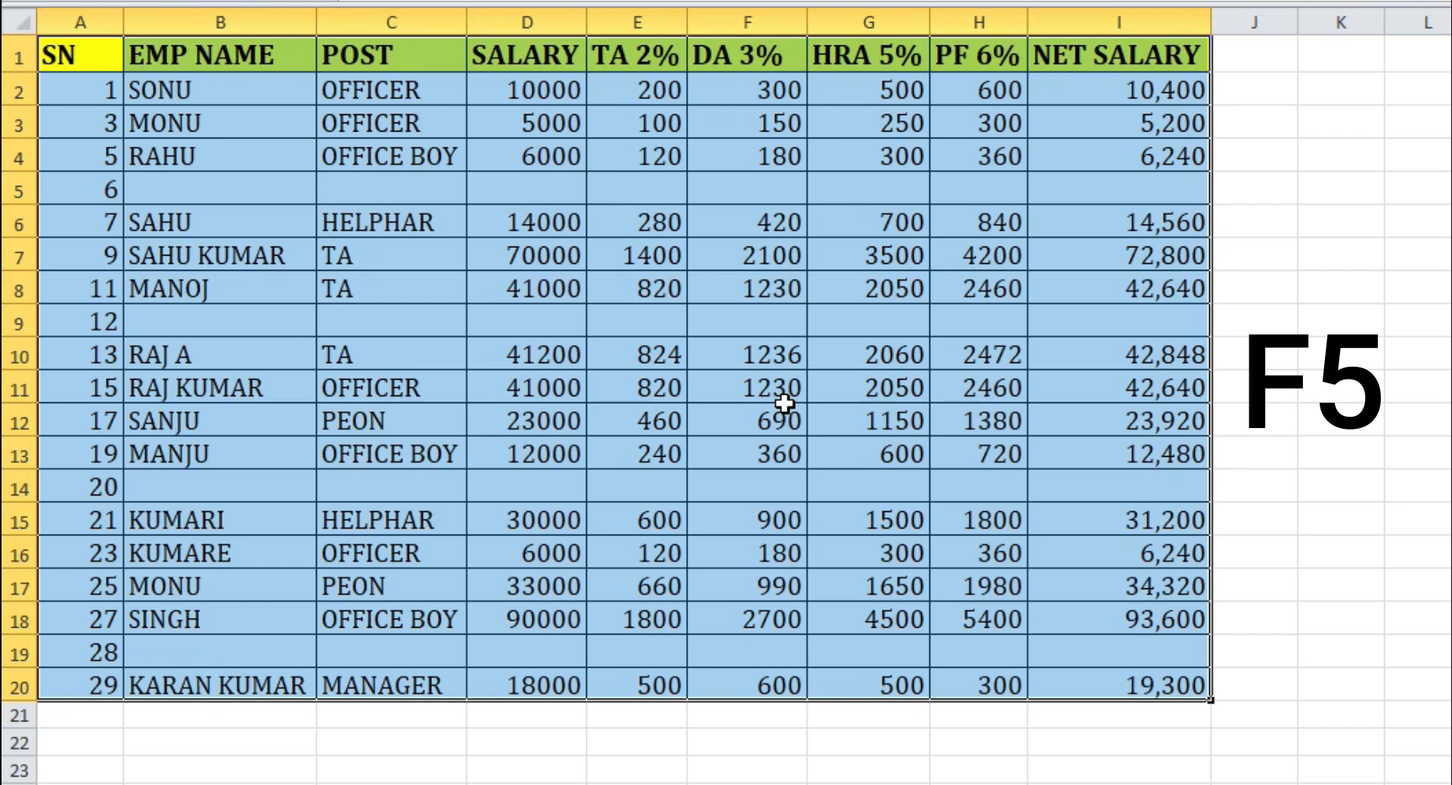
{"action": "key", "text": "F5"}
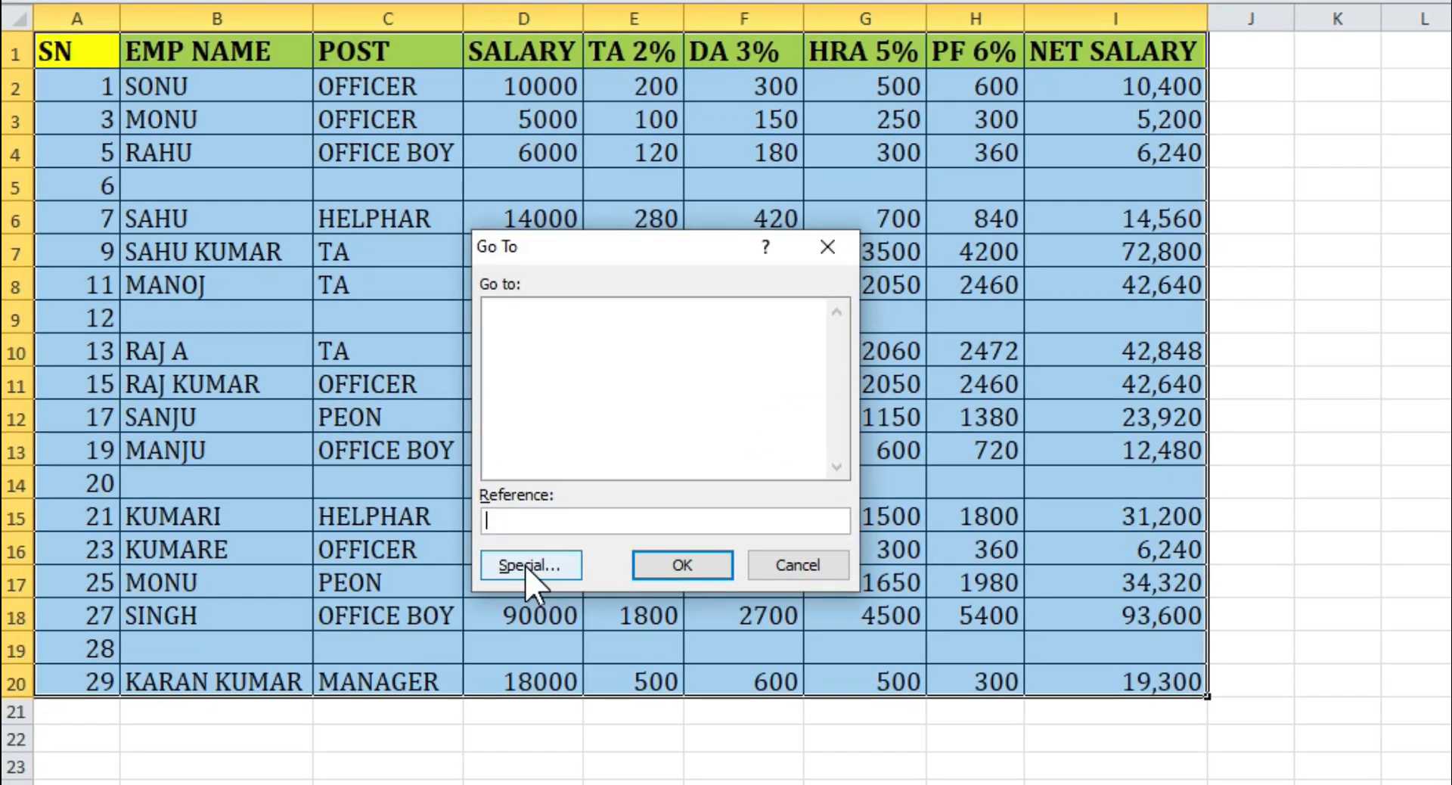
{"action": "left_click", "coordinate": [527, 569]}
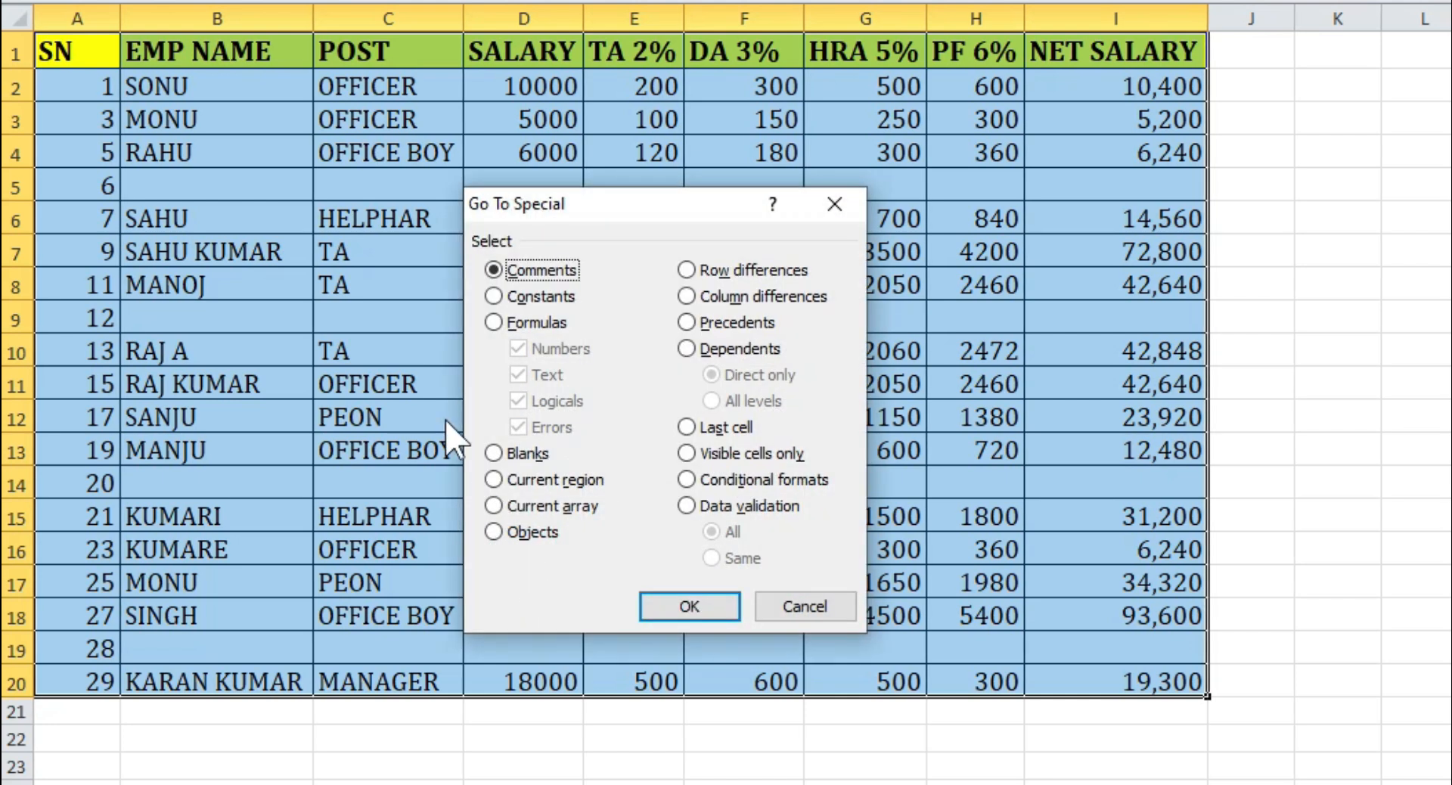
{"action": "left_click", "coordinate": [493, 454]}
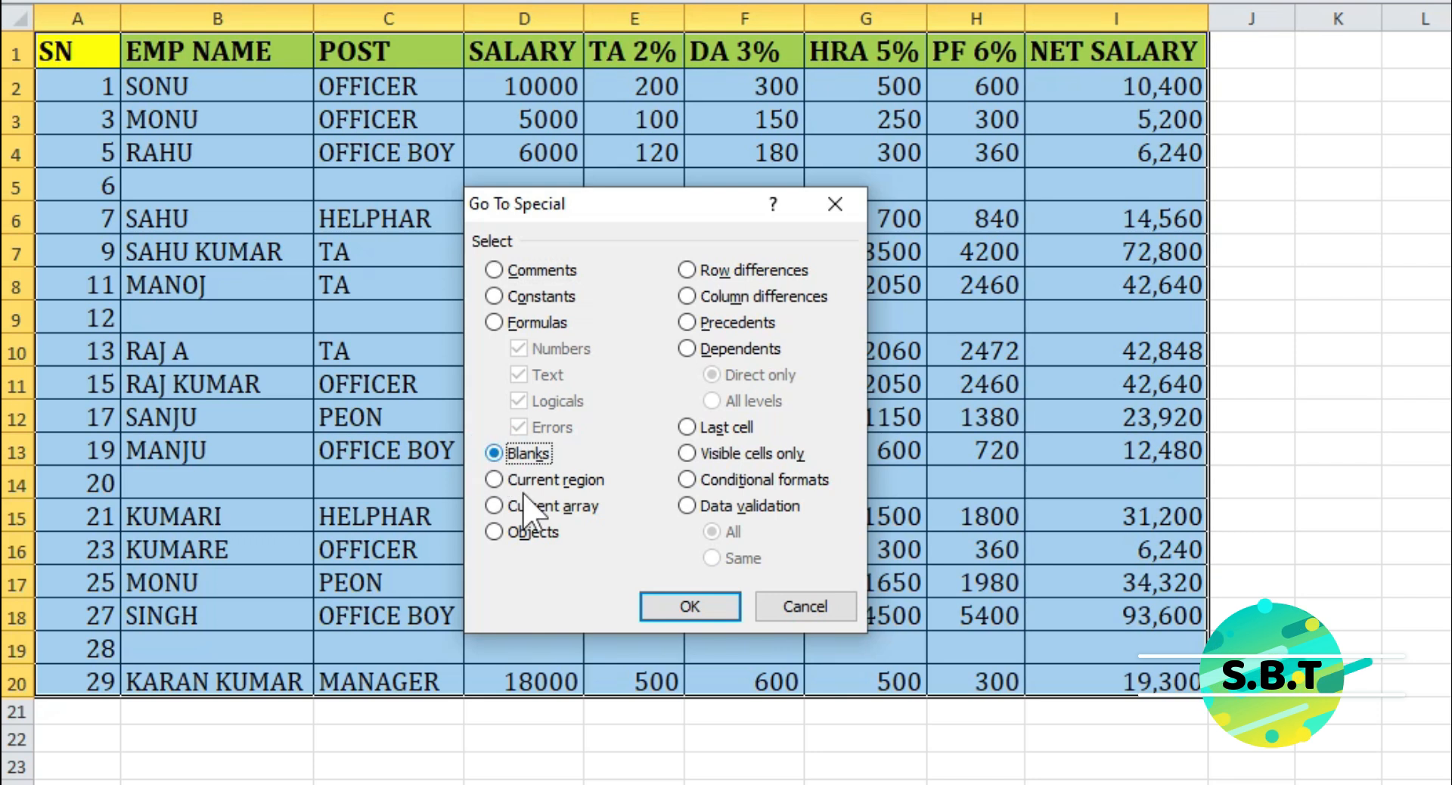
{"action": "left_click", "coordinate": [693, 607]}
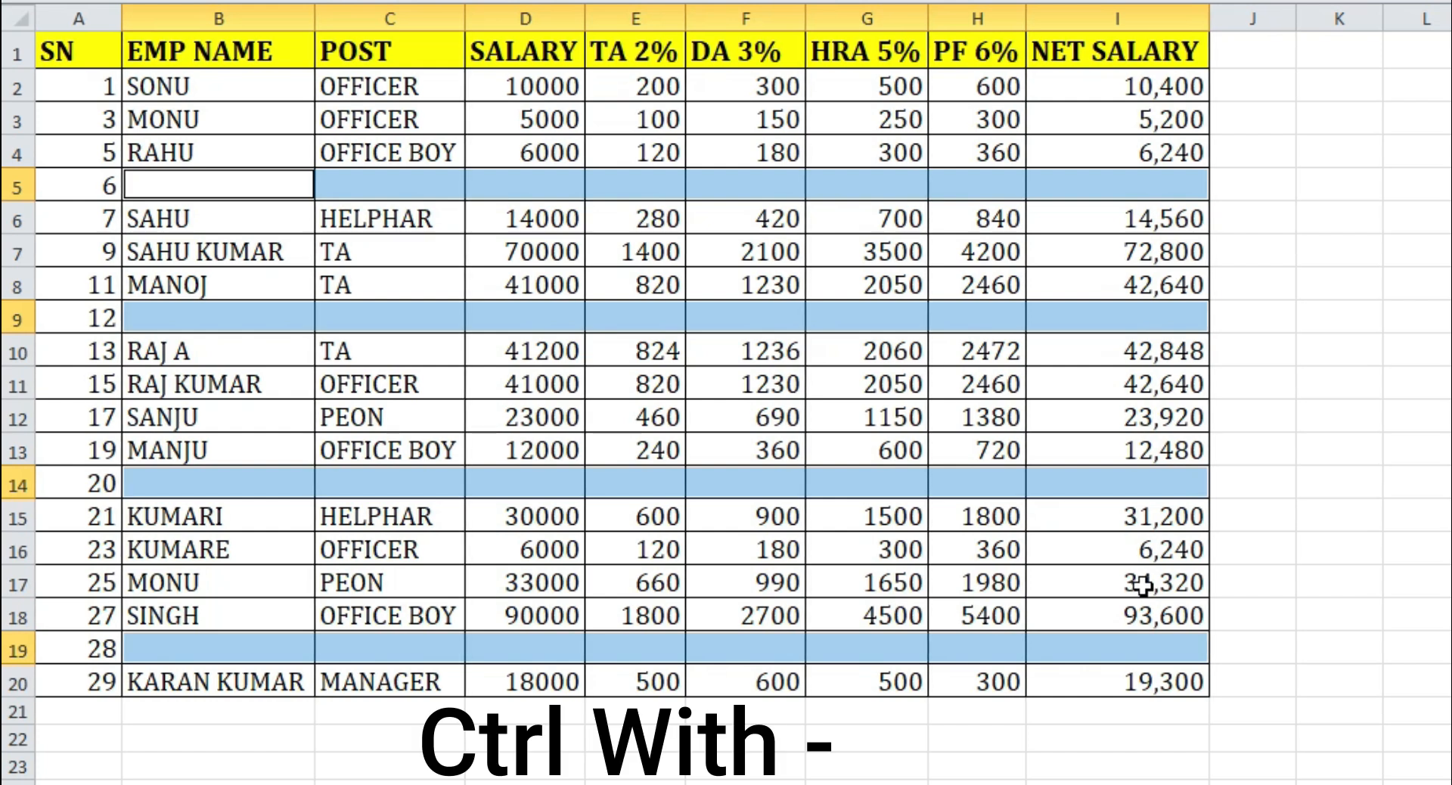
Delete the selected blank cells with the Shift cells up option
{"action": "key", "text": "ctrl+minus"}
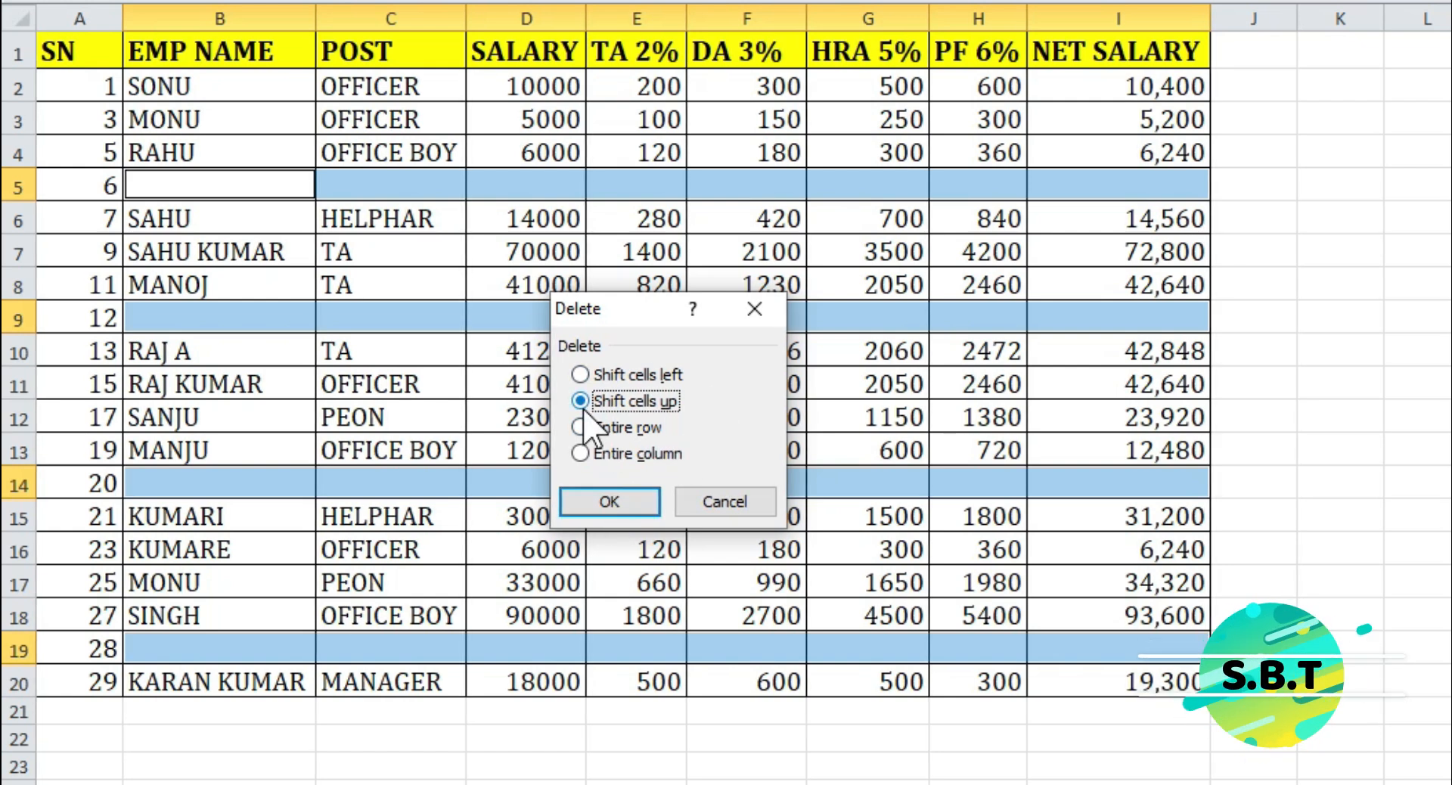
{"action": "left_click", "coordinate": [611, 503]}
{"action": "left_click", "coordinate": [398, 616]}
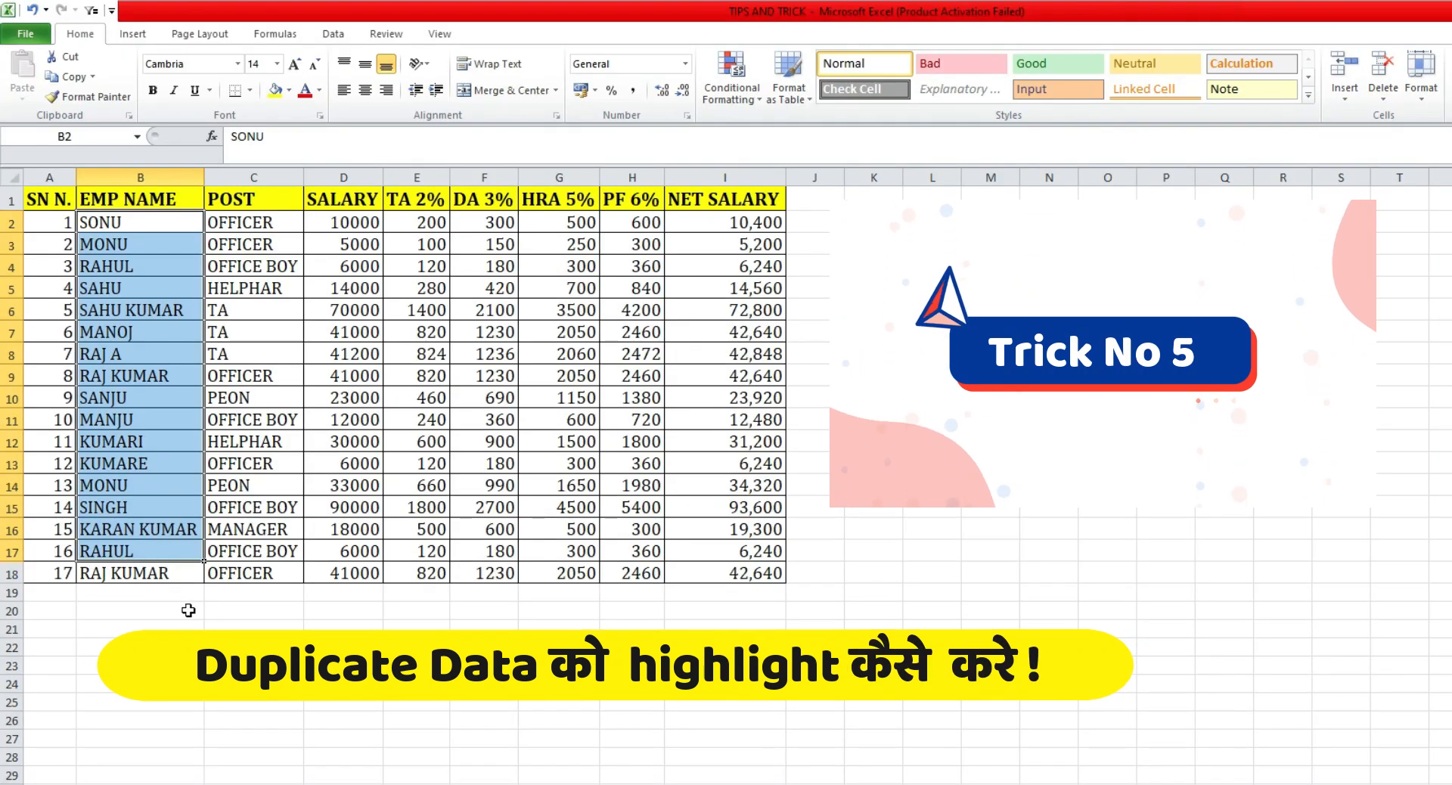
Select the employee names in B2:B18 and start a Duplicate Values highlighting rule for them
{"action": "left_click", "coordinate": [184, 609]}
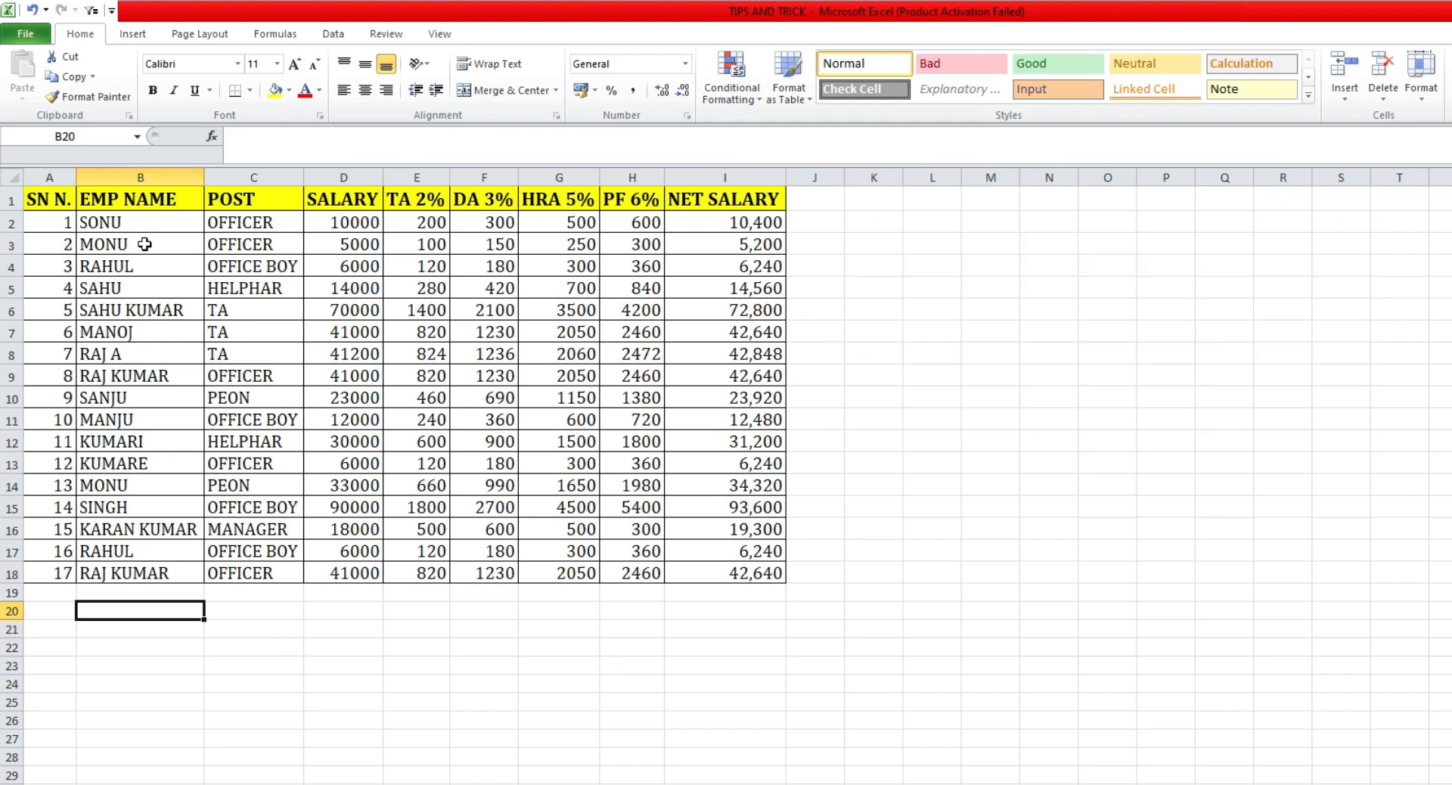
{"action": "left_click_drag", "start_coordinate": [146, 229], "coordinate": [201, 598]}
{"action": "left_click", "coordinate": [256, 611]}
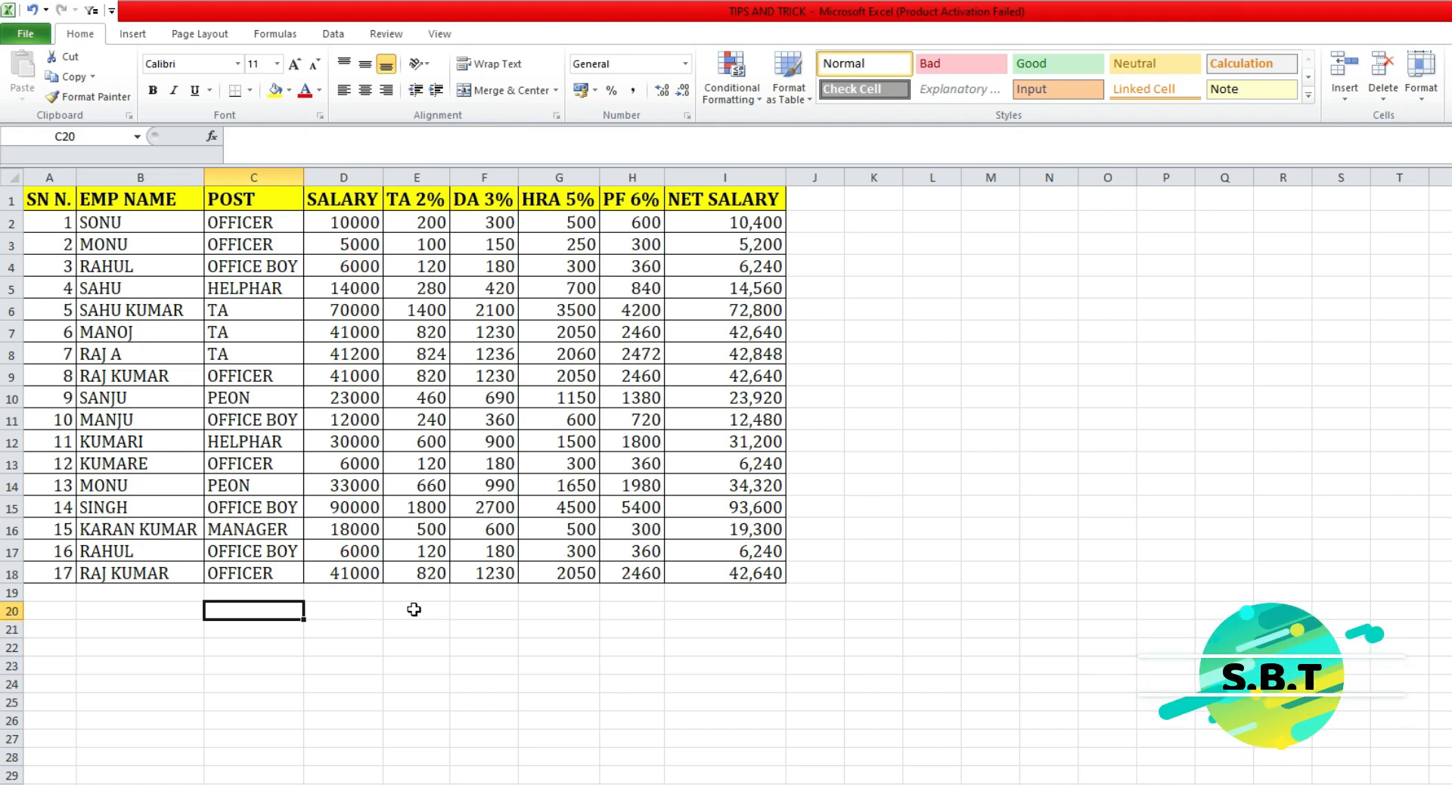
{"action": "left_click_drag", "start_coordinate": [122, 224], "coordinate": [110, 577]}
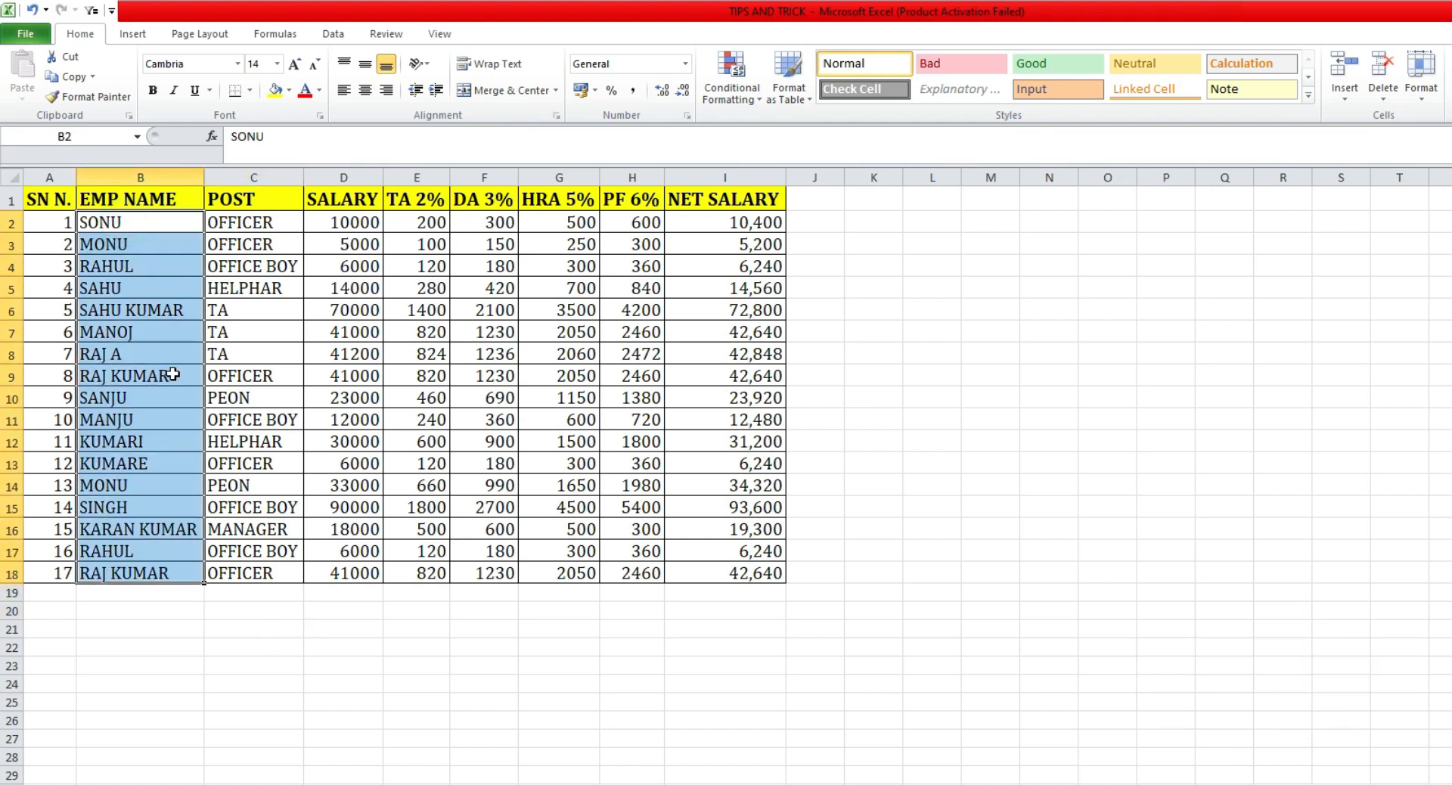
{"action": "left_click_drag", "start_coordinate": [141, 225], "coordinate": [120, 568]}
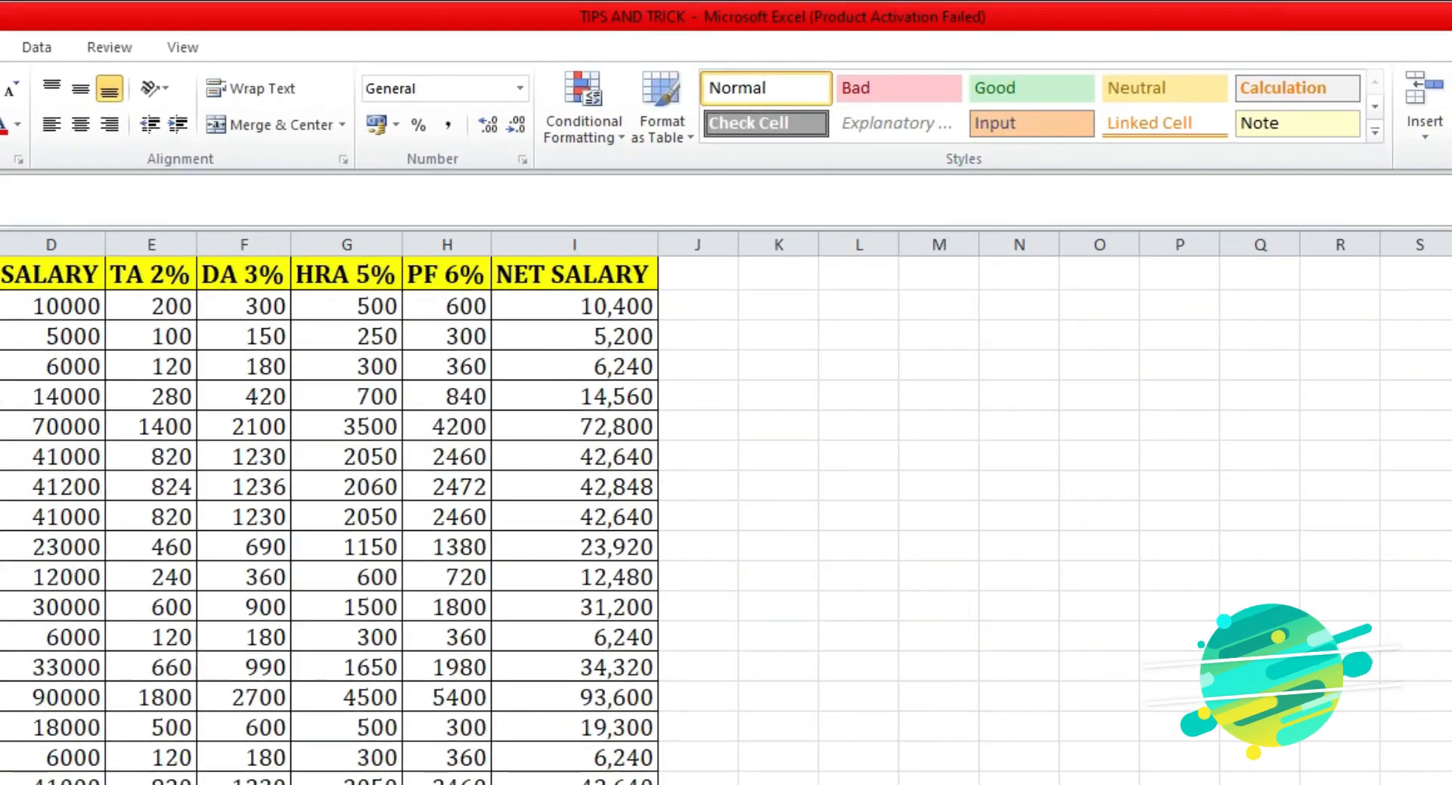
{"action": "left_click", "coordinate": [602, 137]}
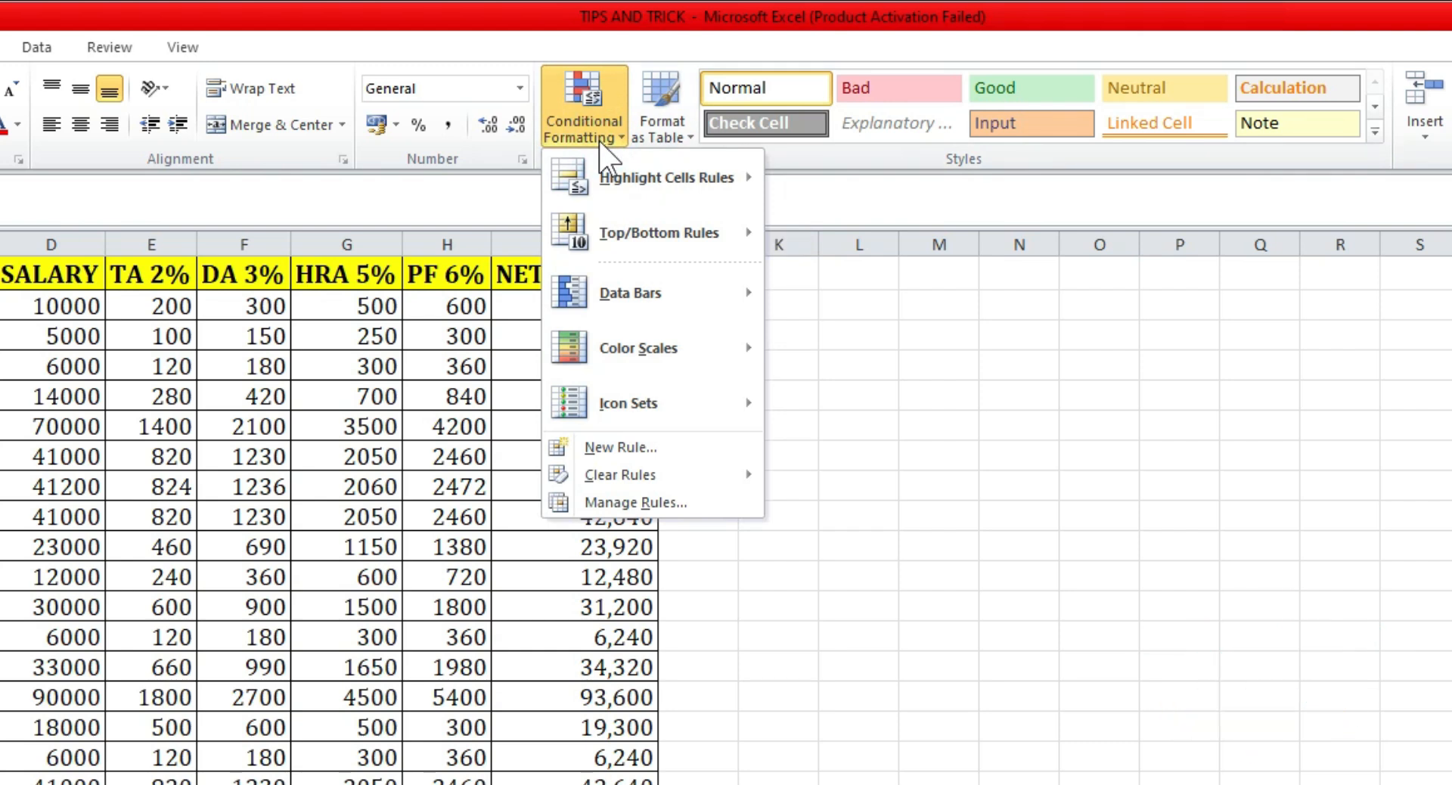
{"action": "mouse_move", "coordinate": [675, 189]}
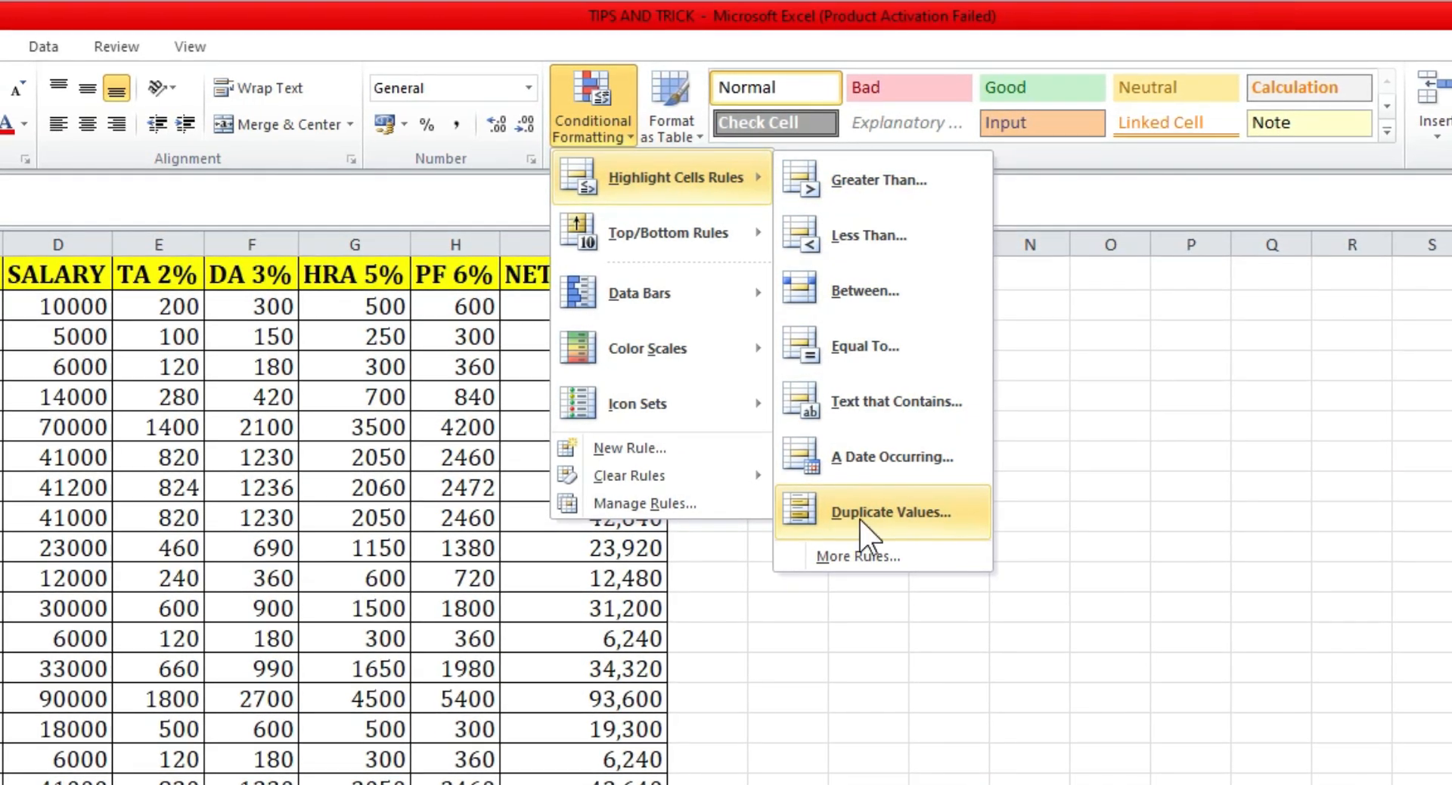
{"action": "left_click", "coordinate": [896, 522]}
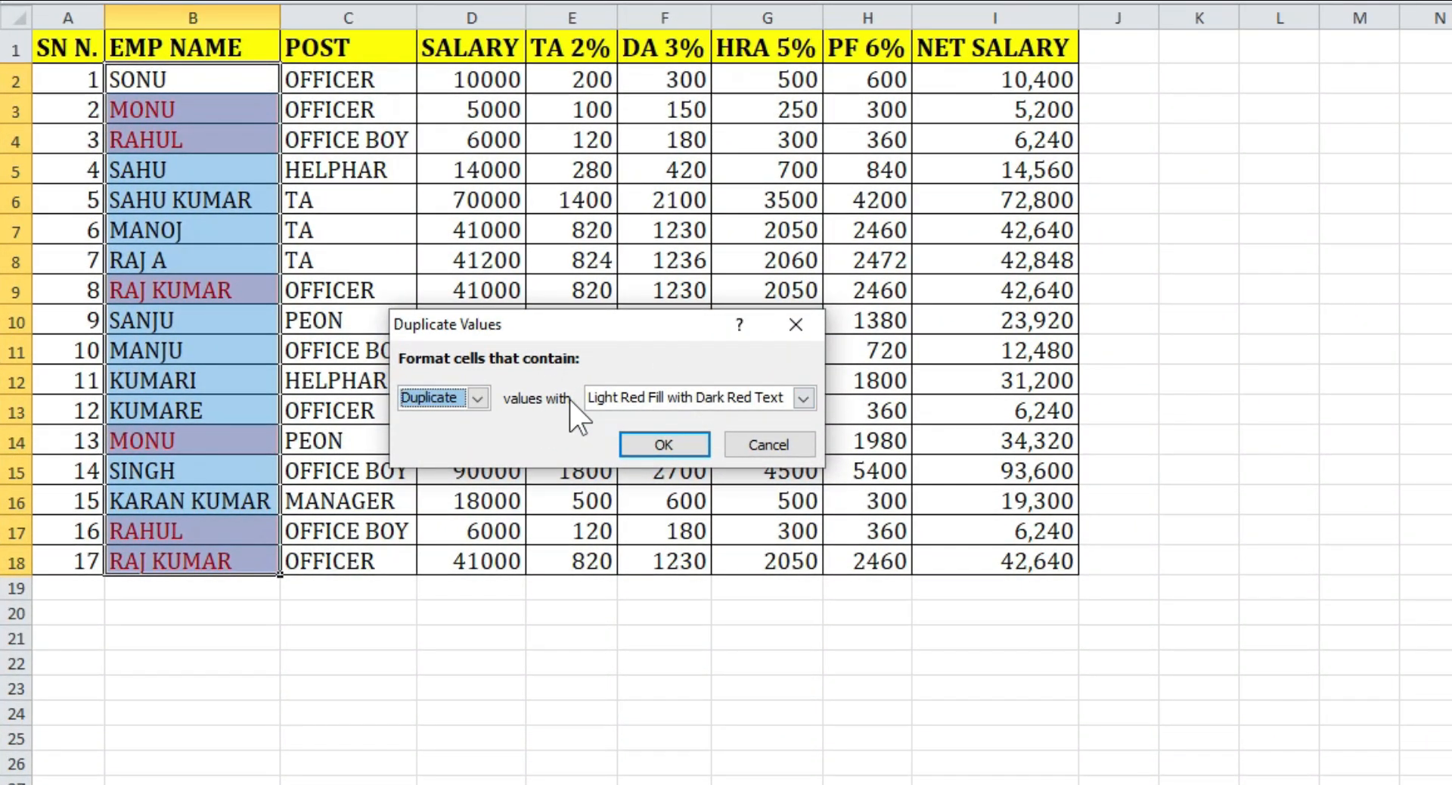
Give the duplicate values a custom format with a green background fill and apply the rule
{"action": "left_click", "coordinate": [803, 398]}
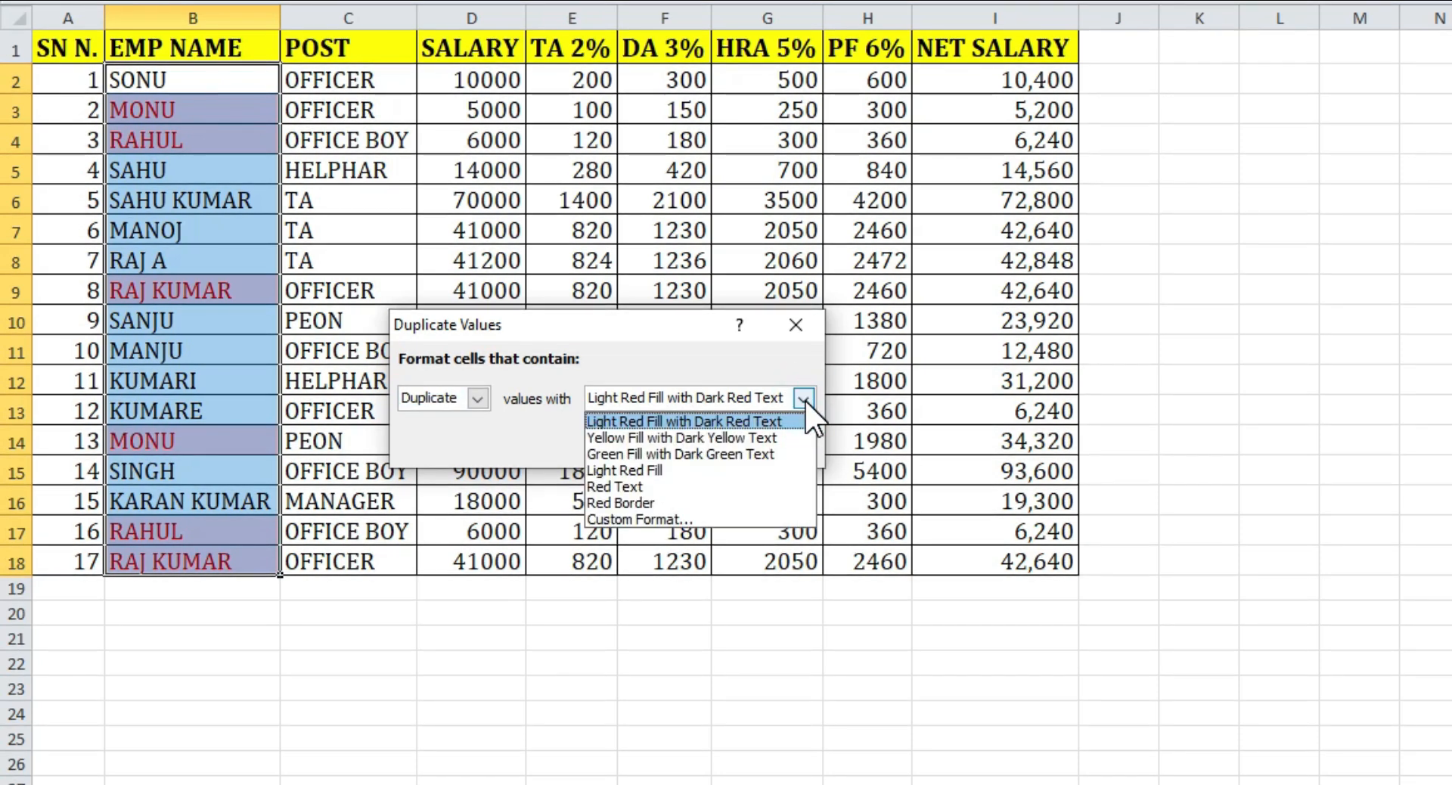
{"action": "left_click", "coordinate": [689, 520]}
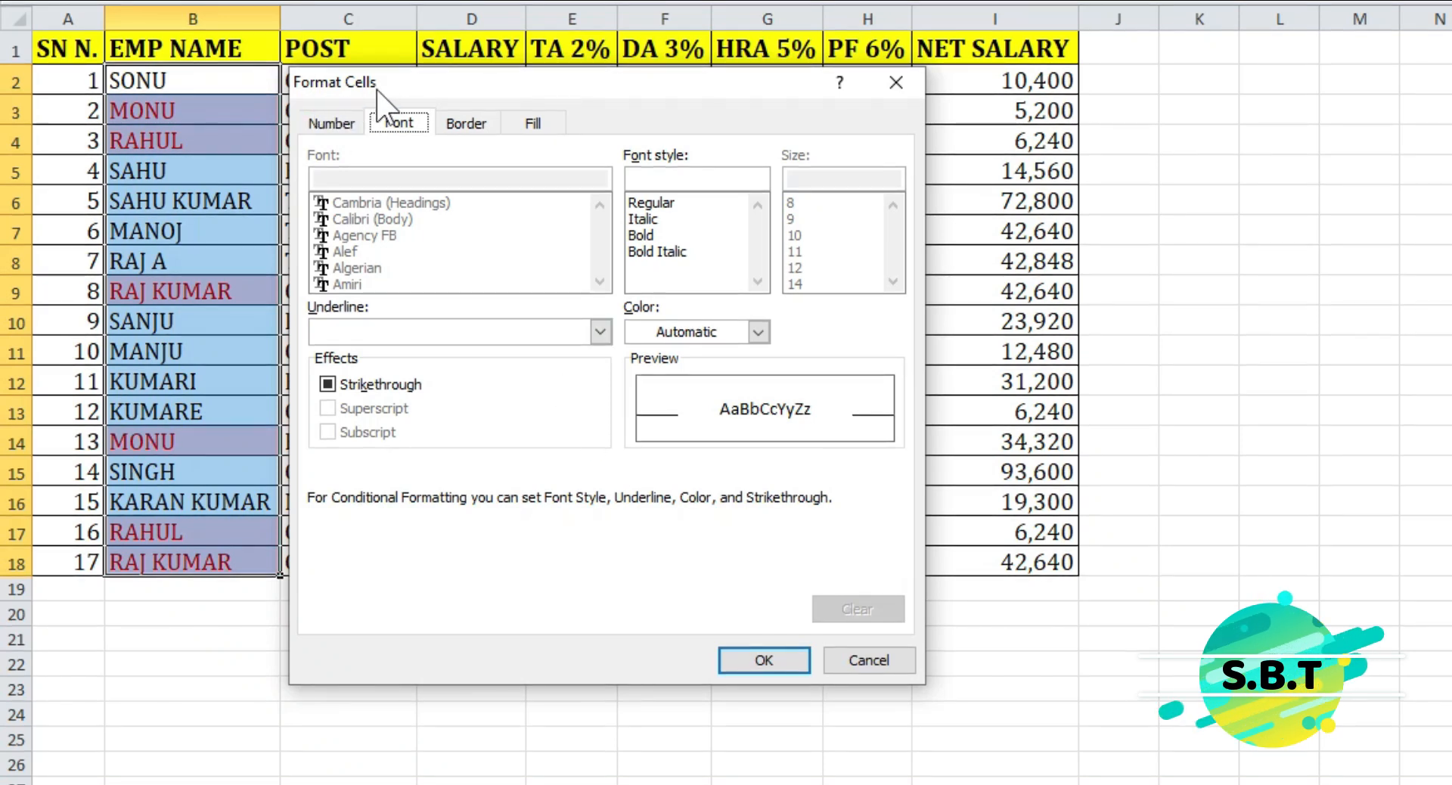
{"action": "left_click", "coordinate": [534, 124]}
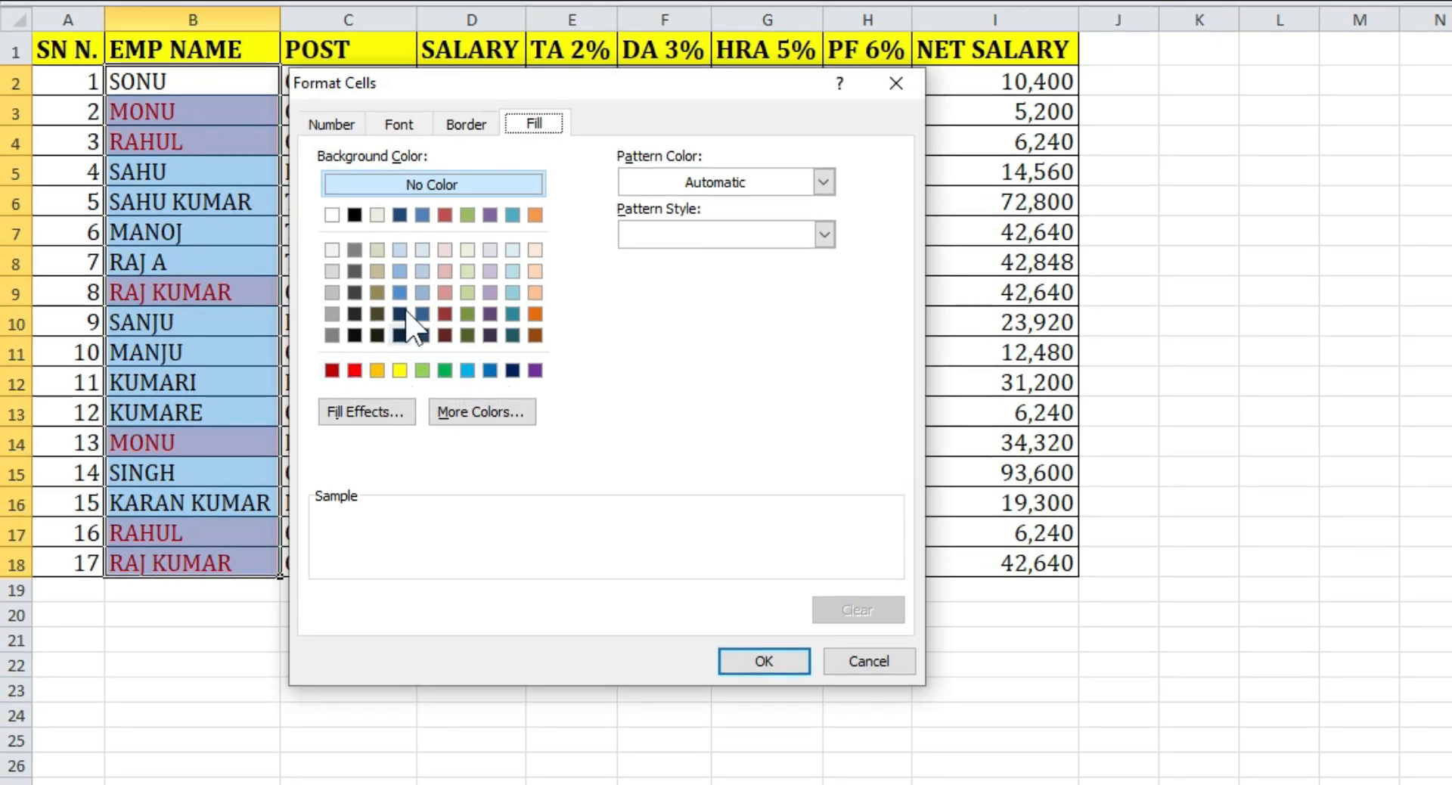
{"action": "left_click", "coordinate": [444, 371]}
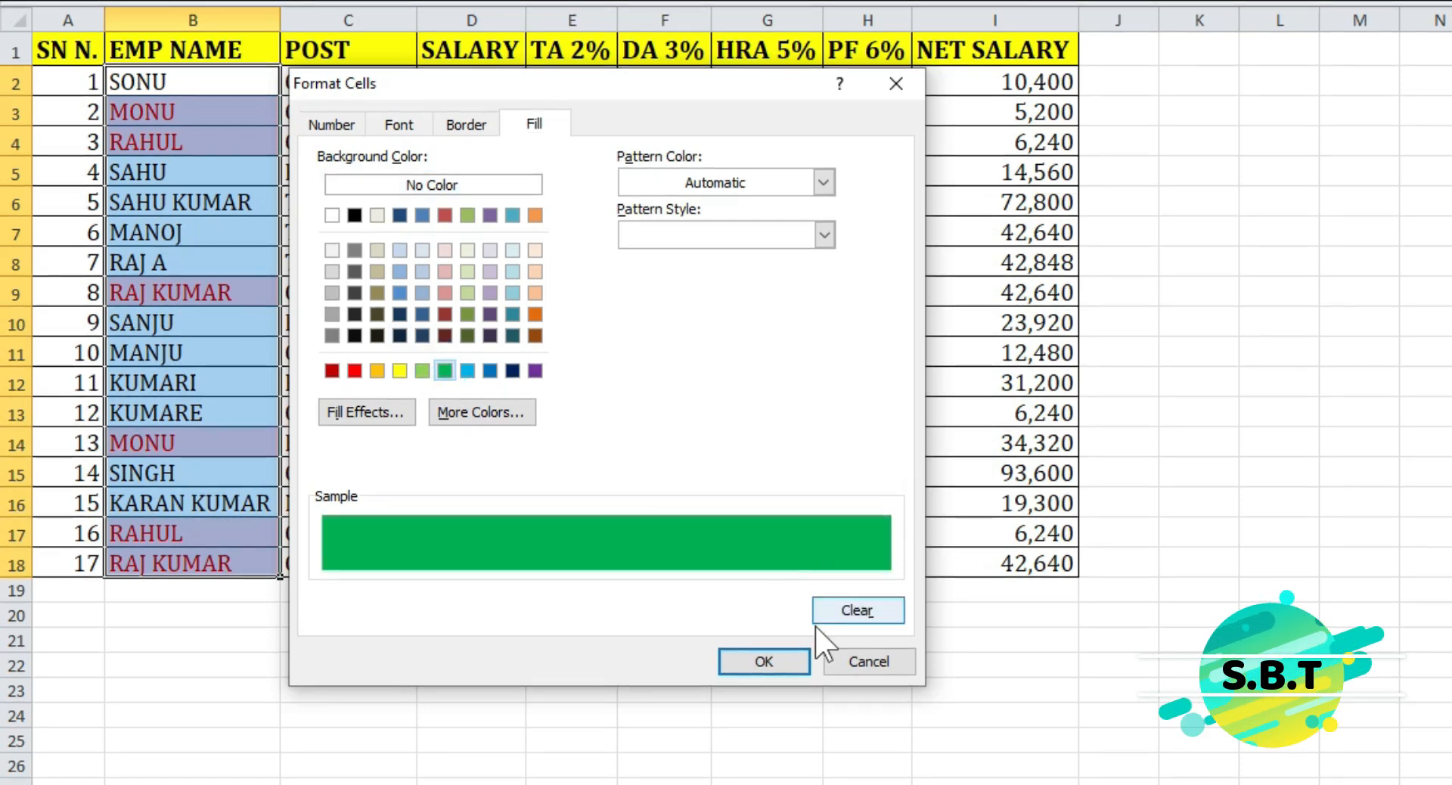
{"action": "left_click", "coordinate": [779, 663]}
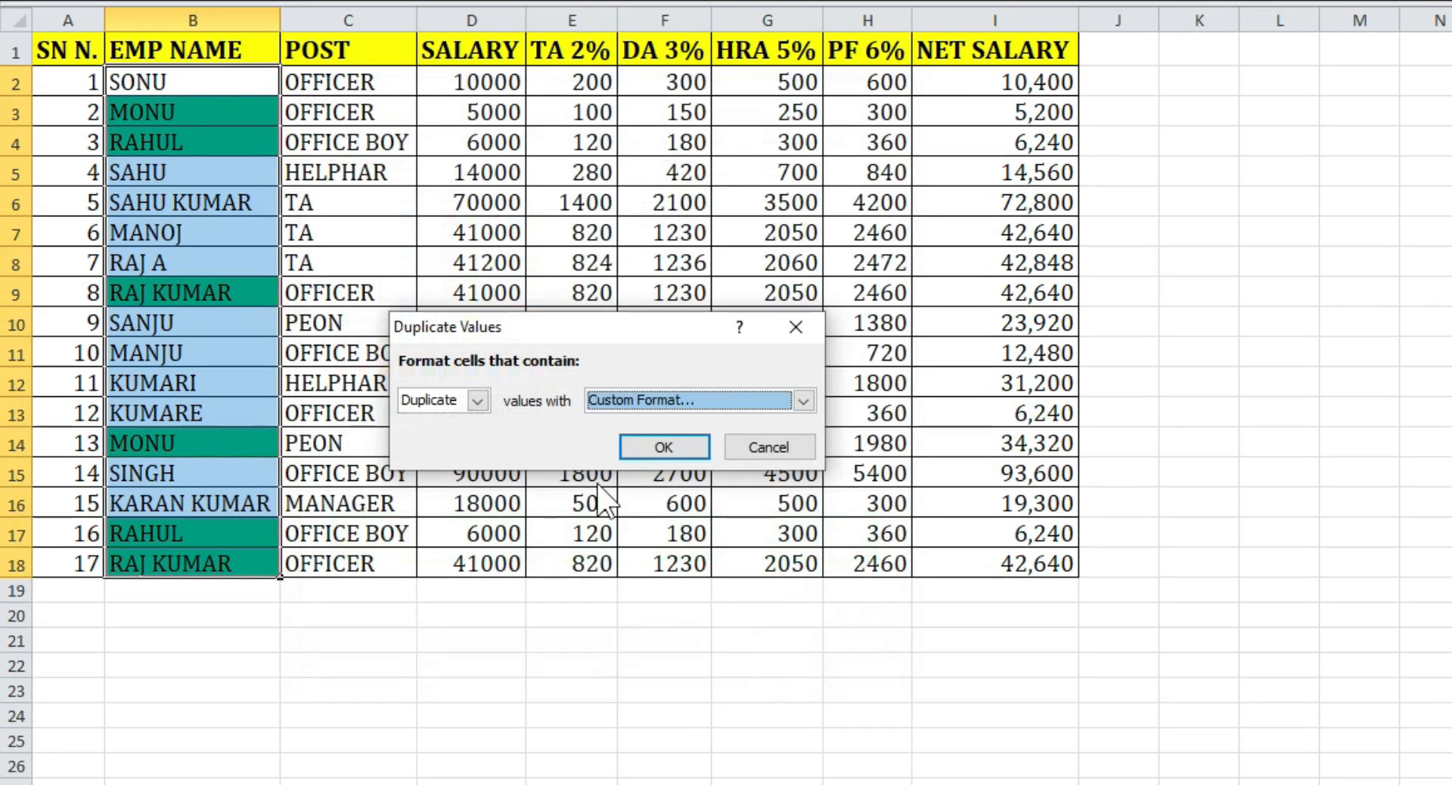
{"action": "left_click", "coordinate": [658, 447]}
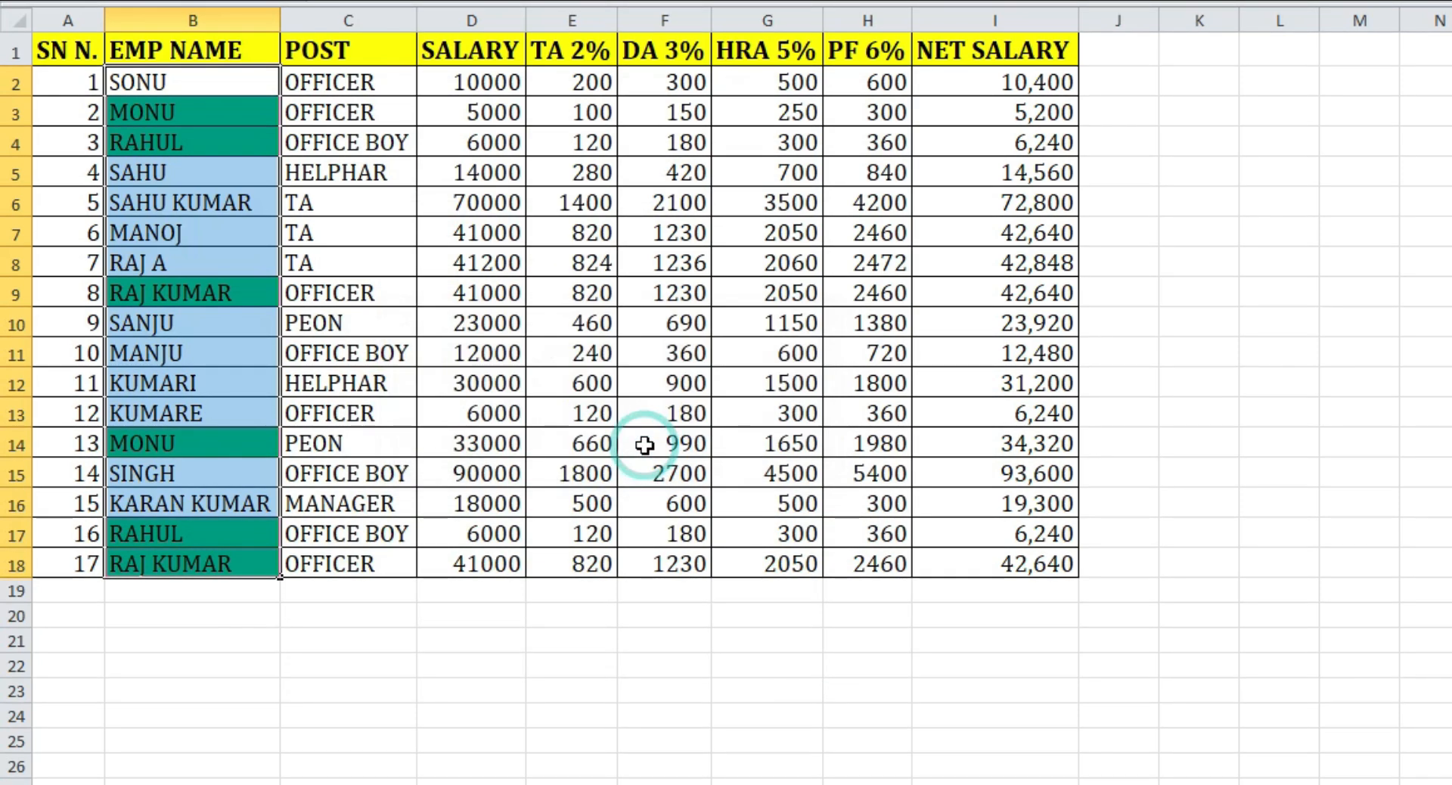
{"action": "left_click", "coordinate": [518, 349]}
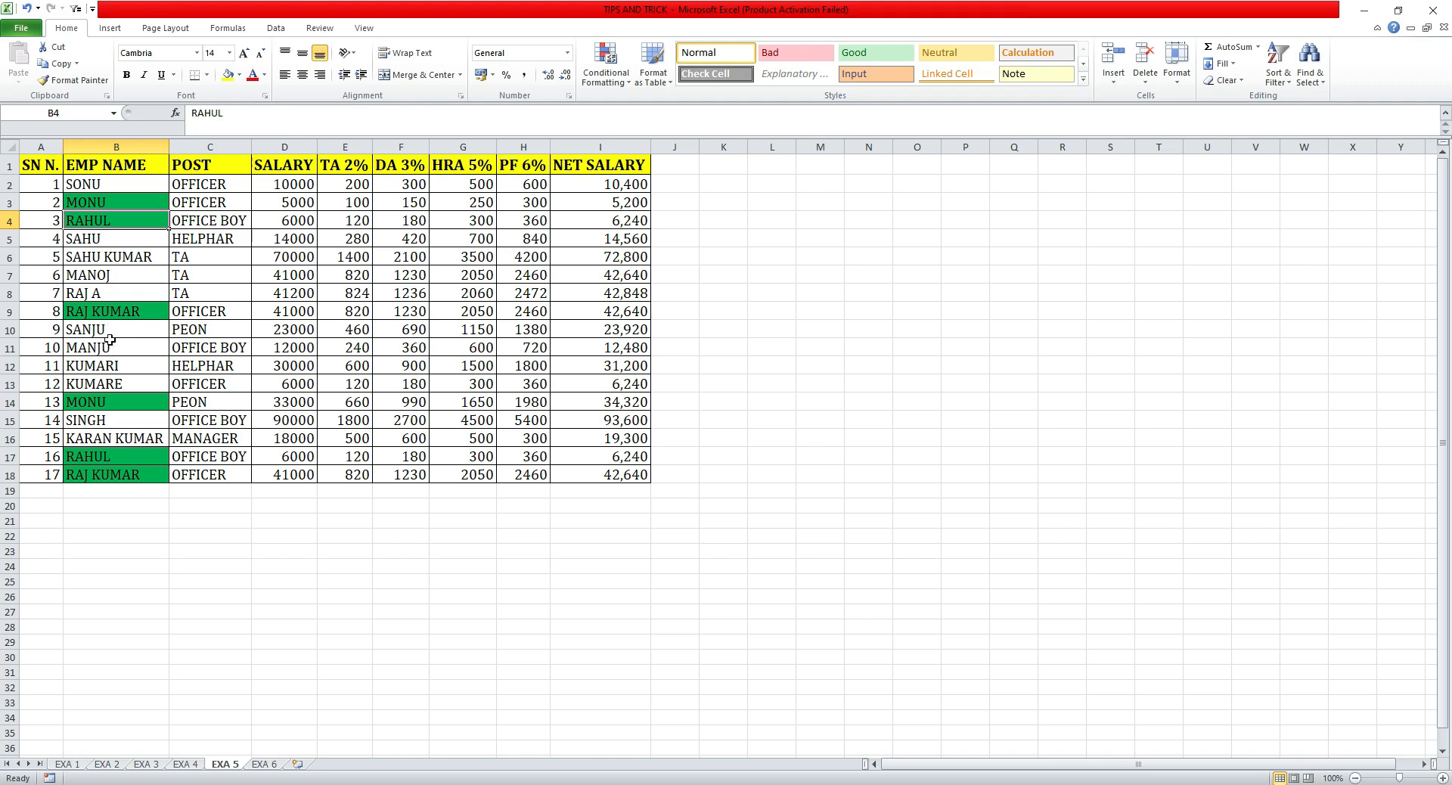
{"action": "left_click", "coordinate": [107, 365]}
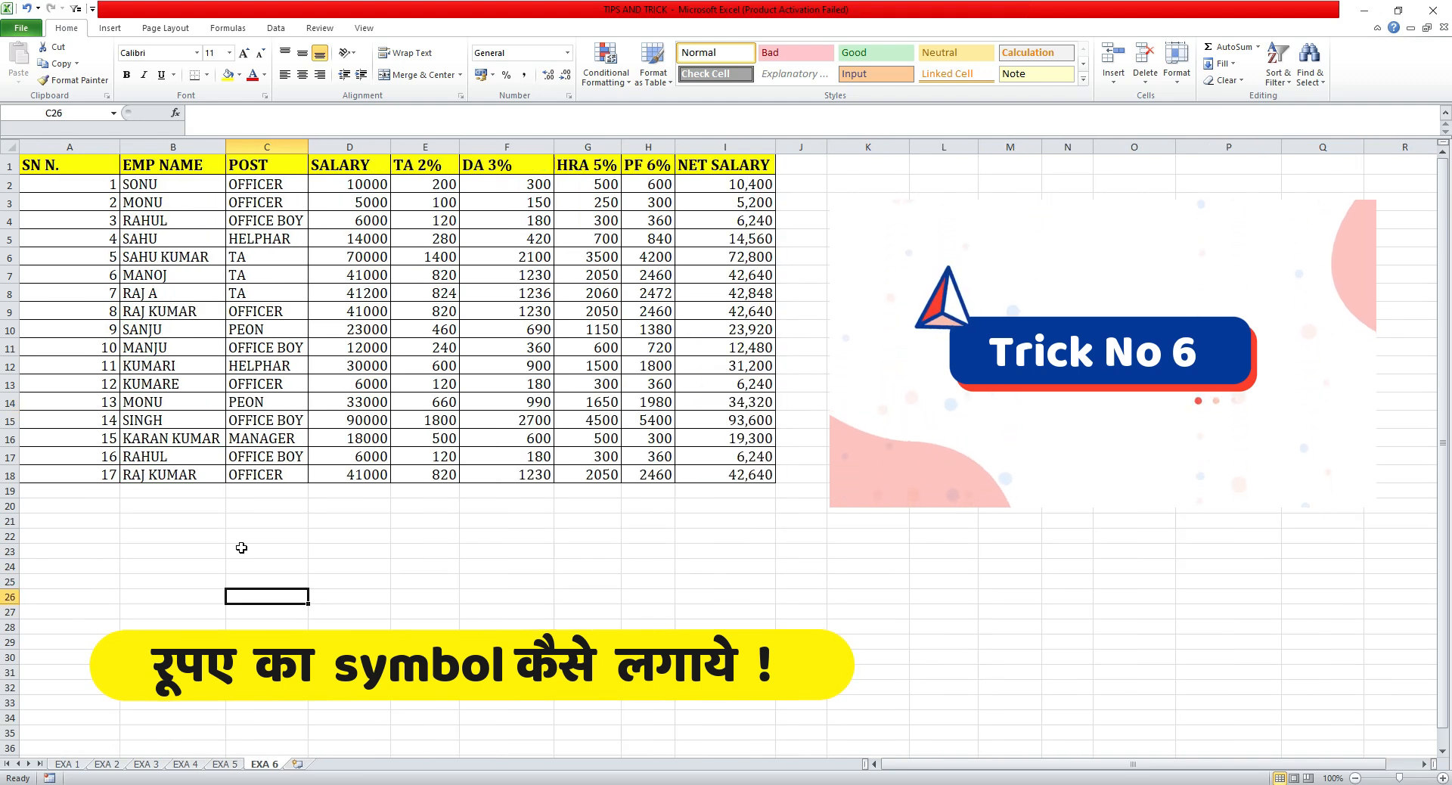
Apply the English (India) rupee accounting format to the net salary values in I2:I18
{"action": "left_click_drag", "start_coordinate": [739, 186], "coordinate": [759, 474]}
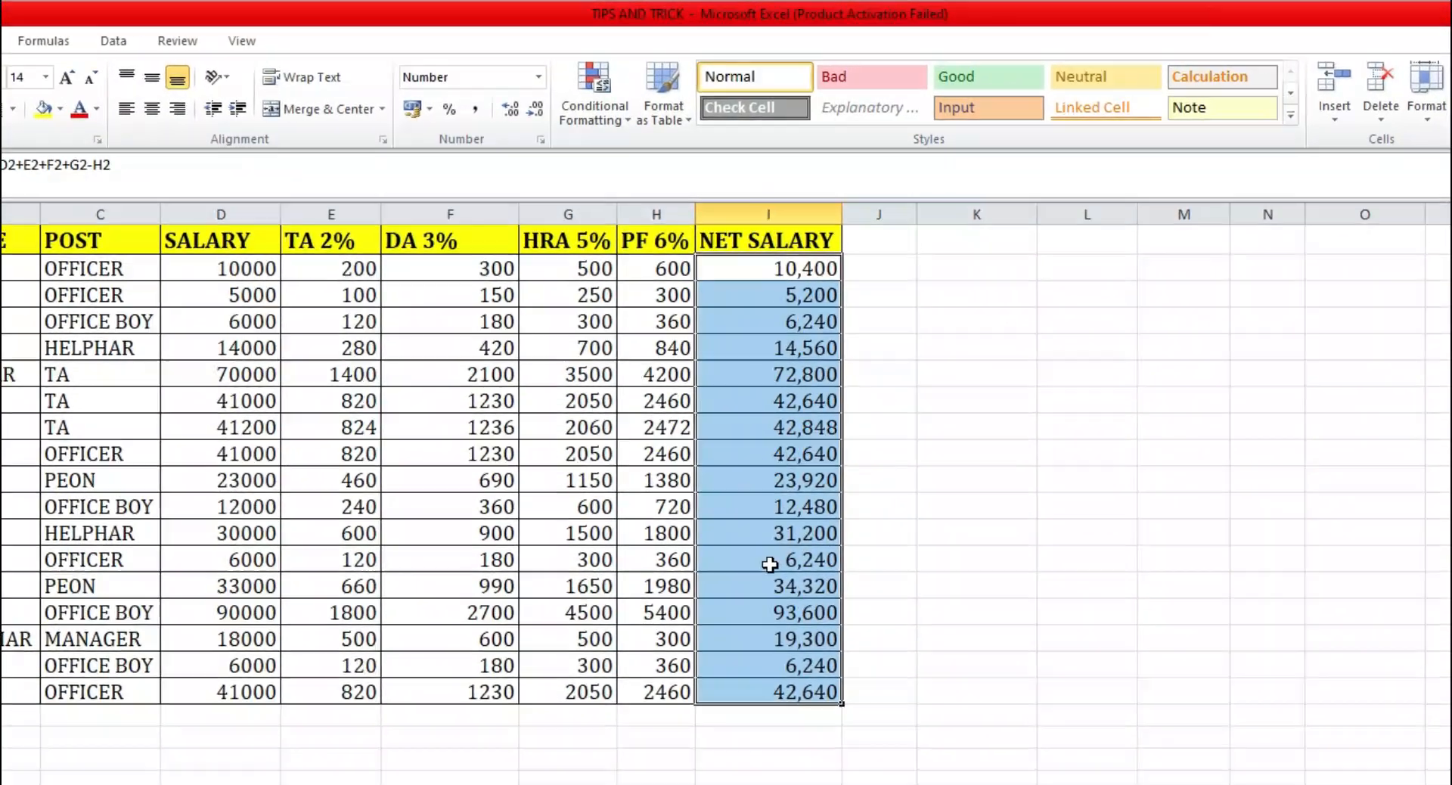
{"action": "left_click", "coordinate": [745, 464]}
{"action": "left_click_drag", "start_coordinate": [772, 286], "coordinate": [749, 733]}
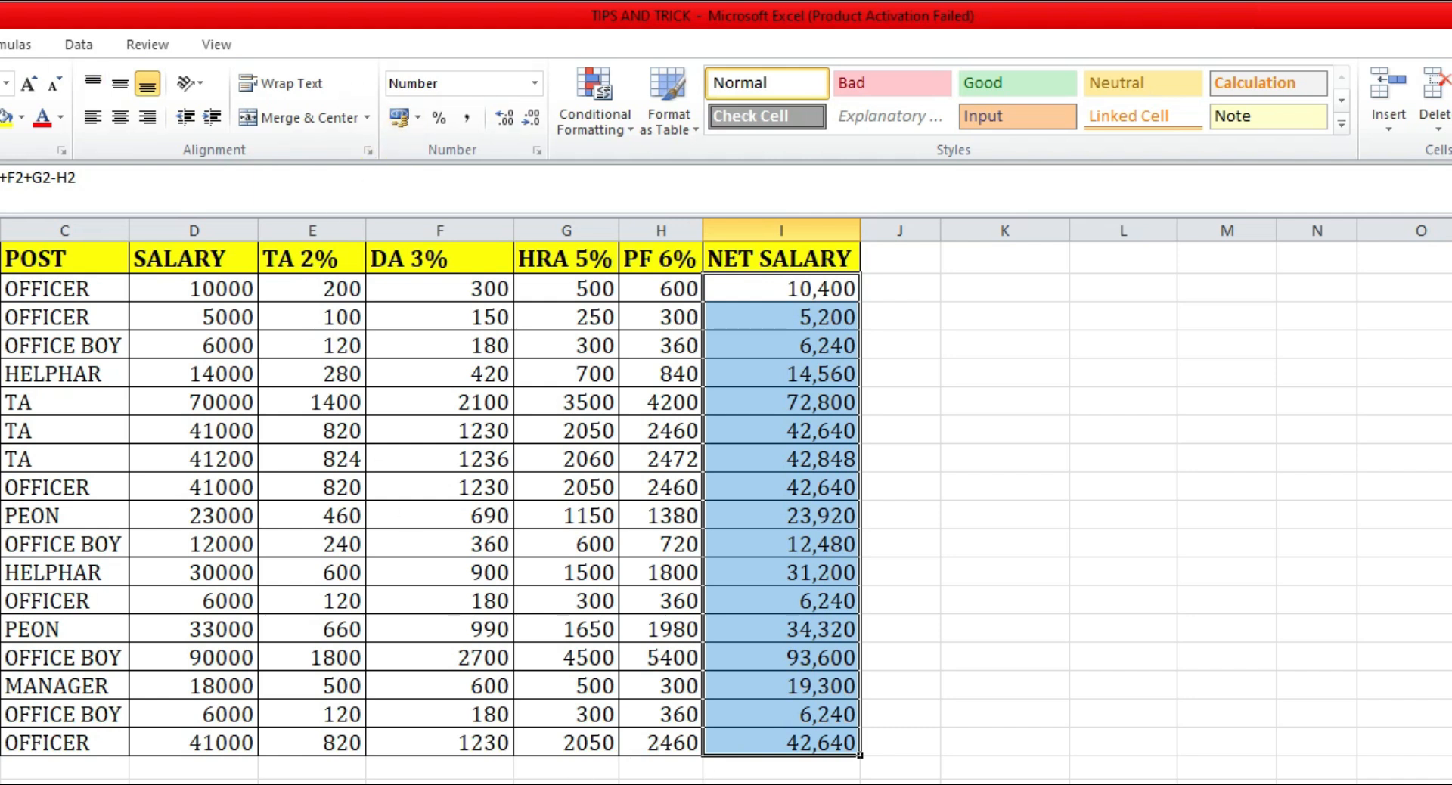
{"action": "left_click", "coordinate": [420, 119]}
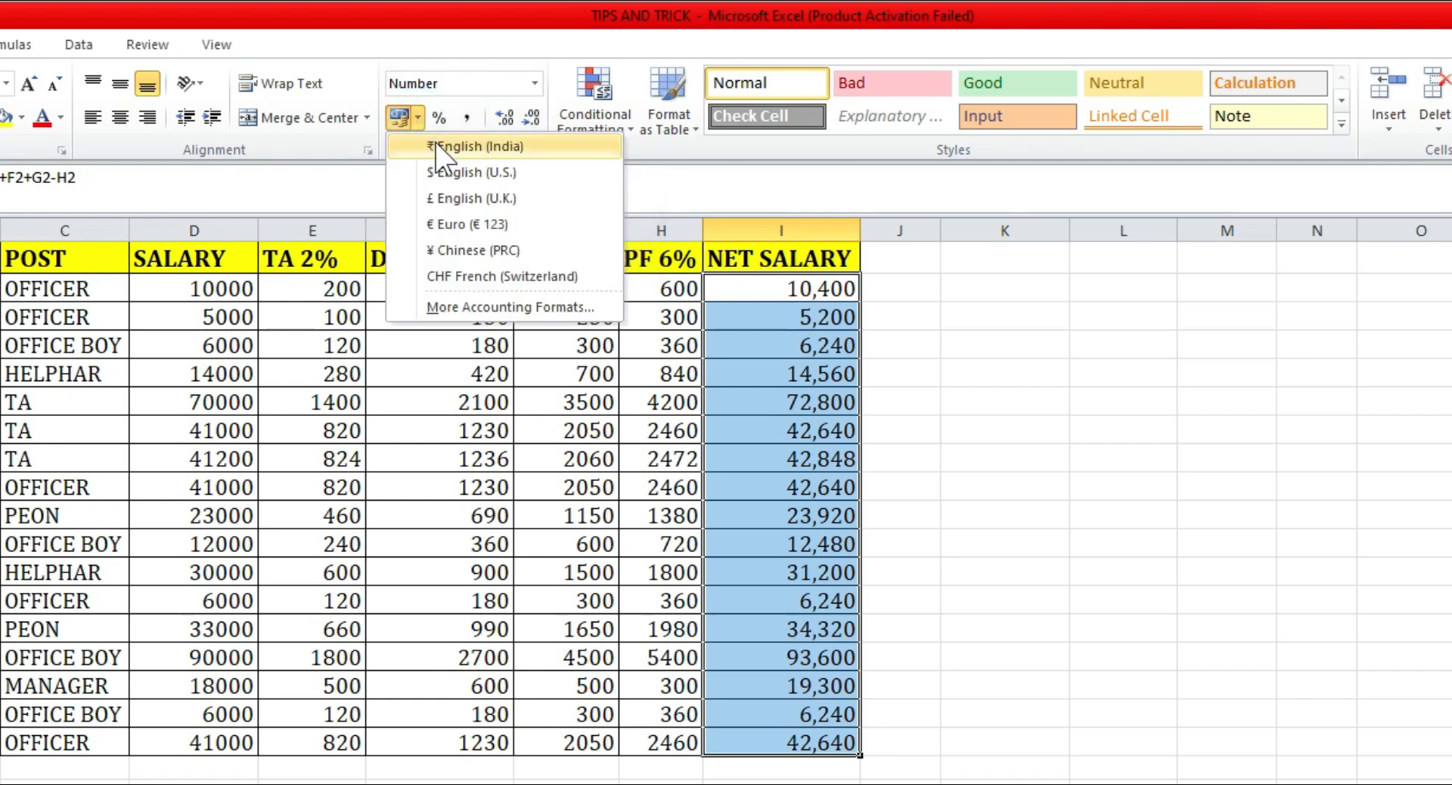
{"action": "left_click", "coordinate": [543, 149]}
{"action": "left_click", "coordinate": [756, 346]}
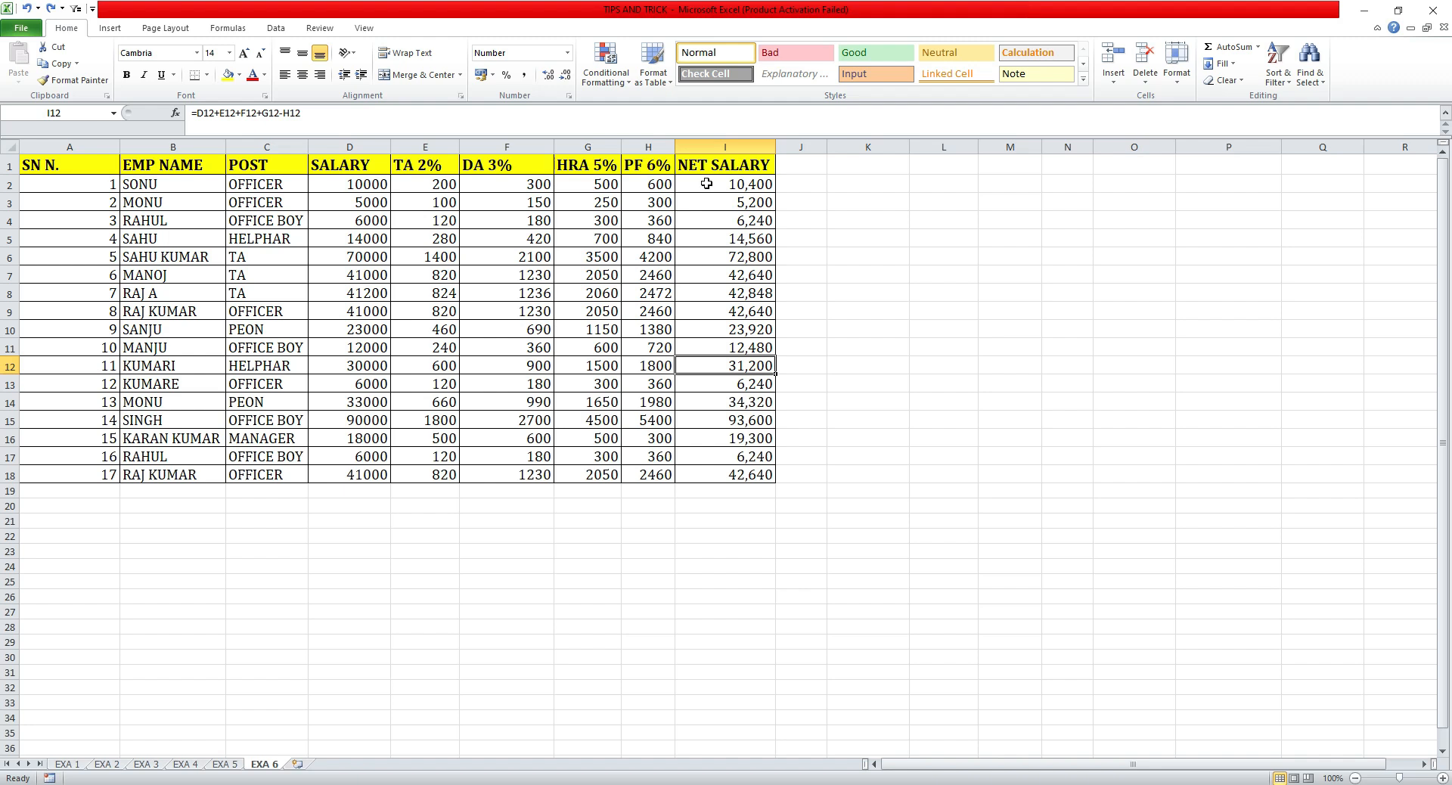
Reselect the net salaries in I2:I18 and repeat the last rupee accounting format on them
{"action": "left_click_drag", "start_coordinate": [706, 184], "coordinate": [717, 474]}
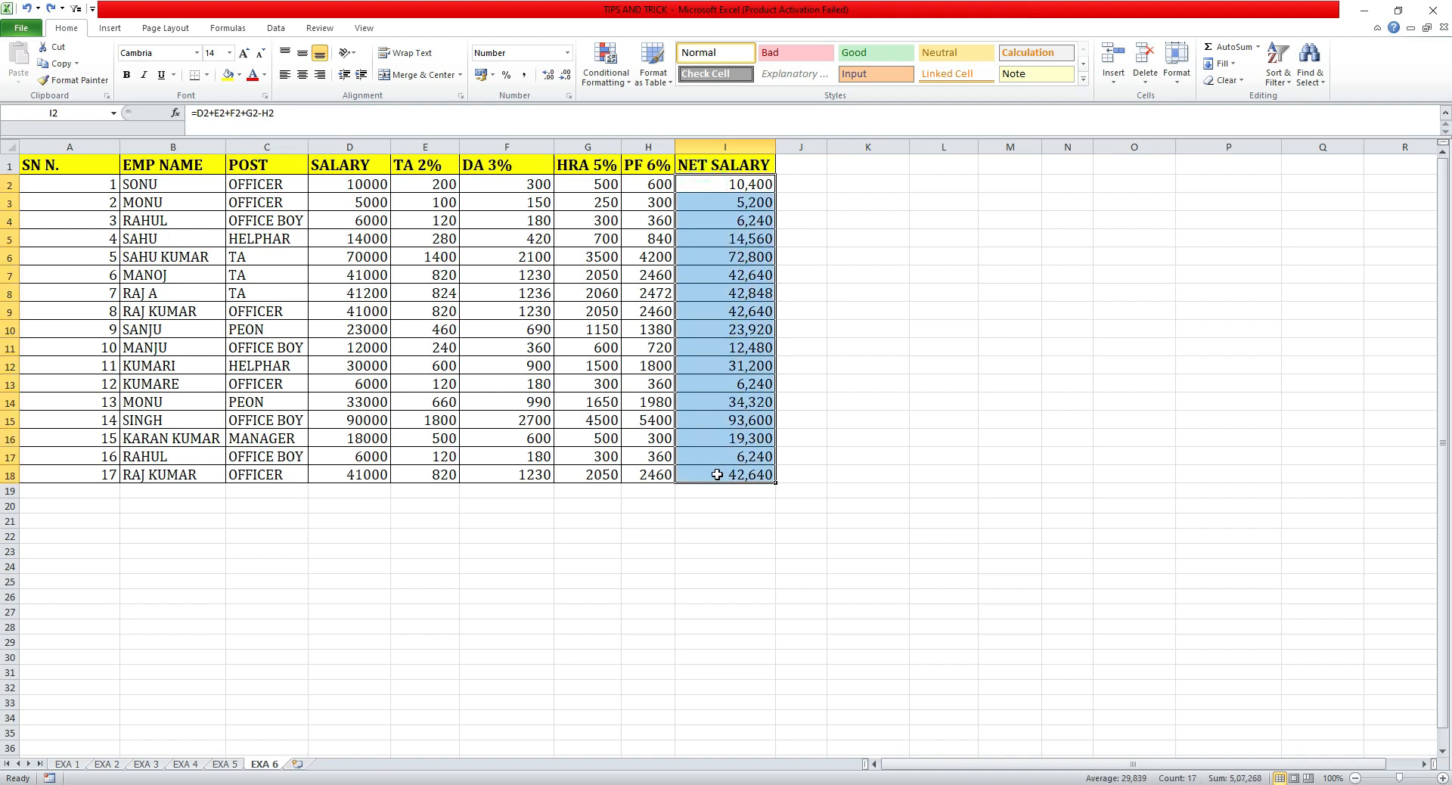
{"action": "key", "text": "F4"}
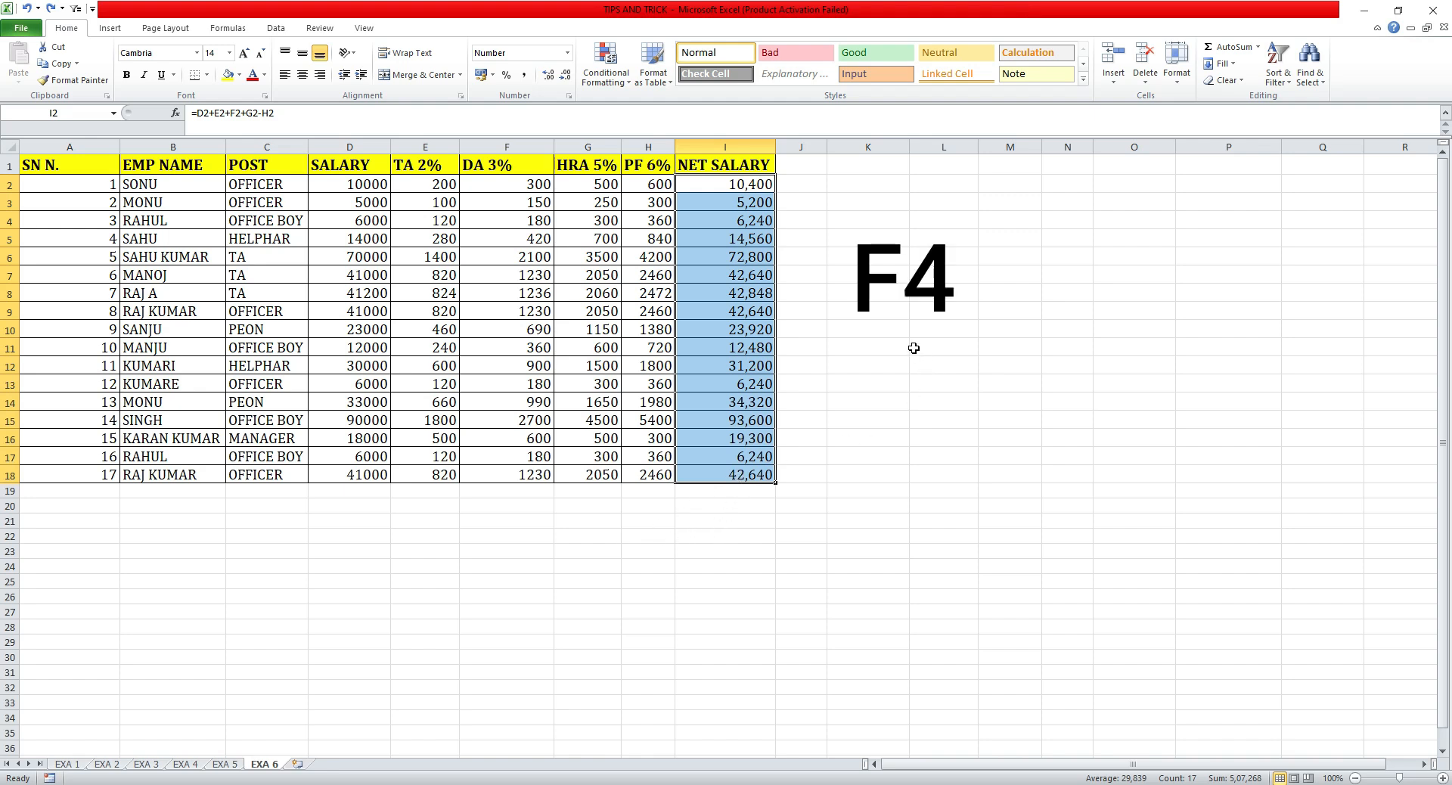
{"action": "key", "text": "F4"}
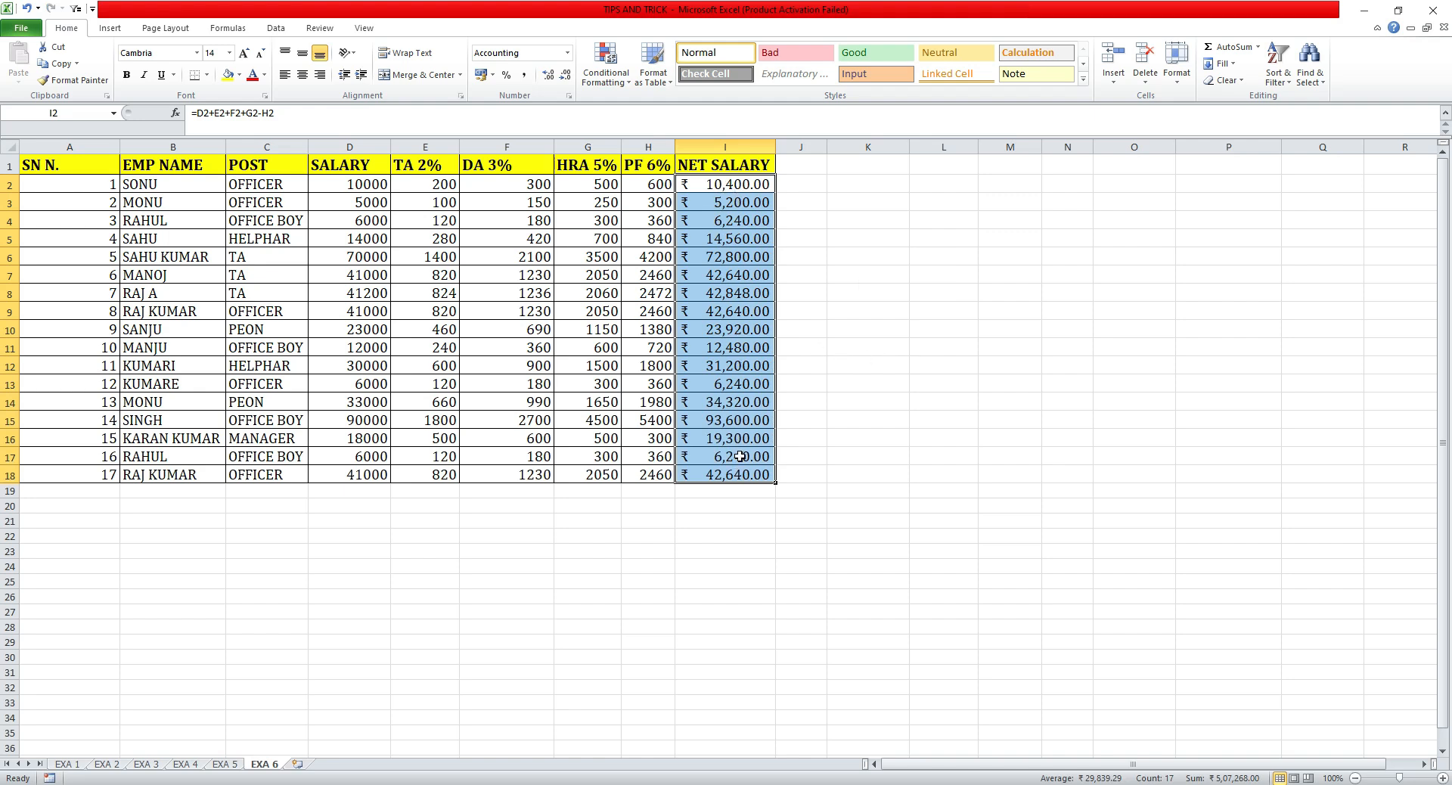
{"action": "left_click", "coordinate": [797, 434]}
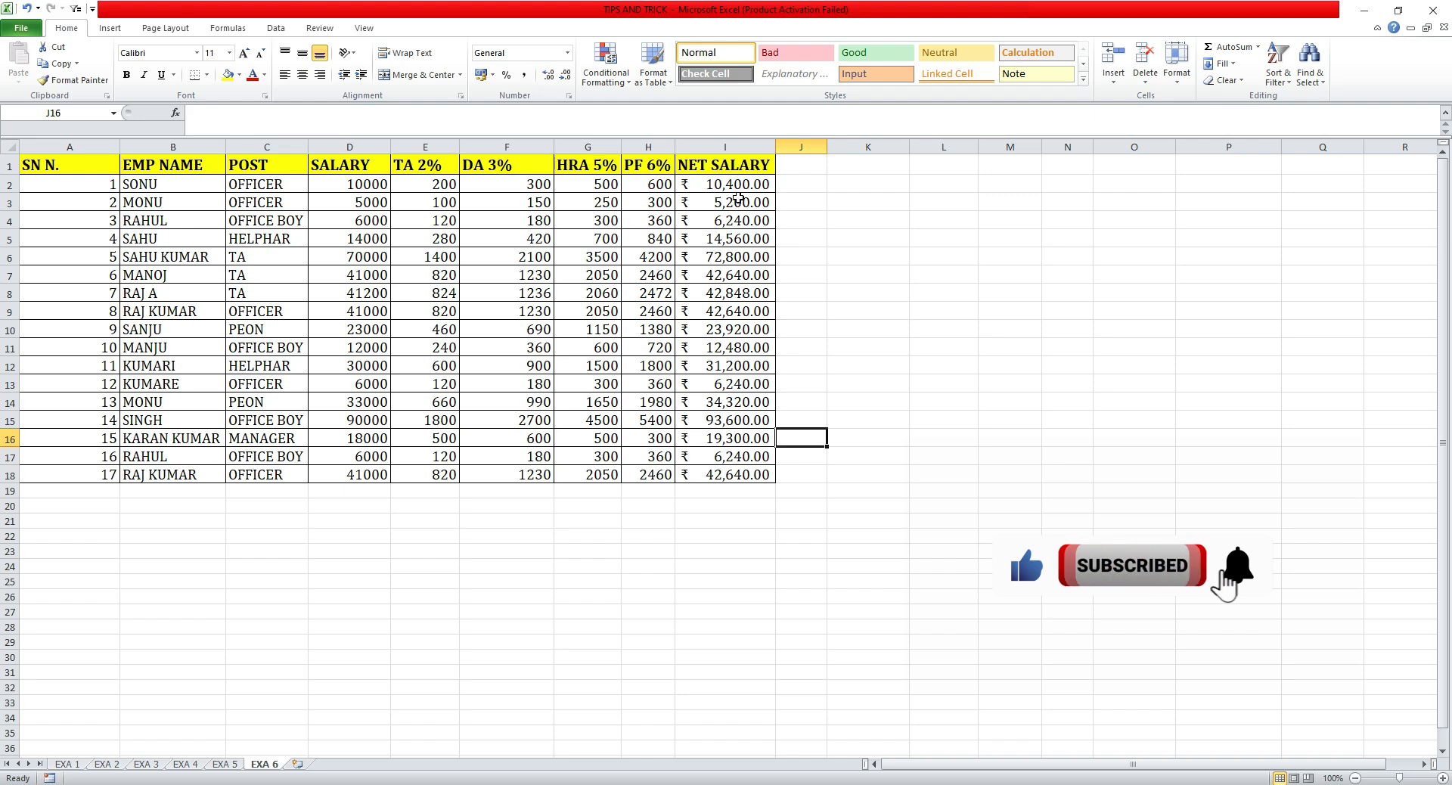
Remove both decimal places from the rupee-formatted net salaries in I2:I18
{"action": "left_click_drag", "start_coordinate": [737, 185], "coordinate": [721, 488]}
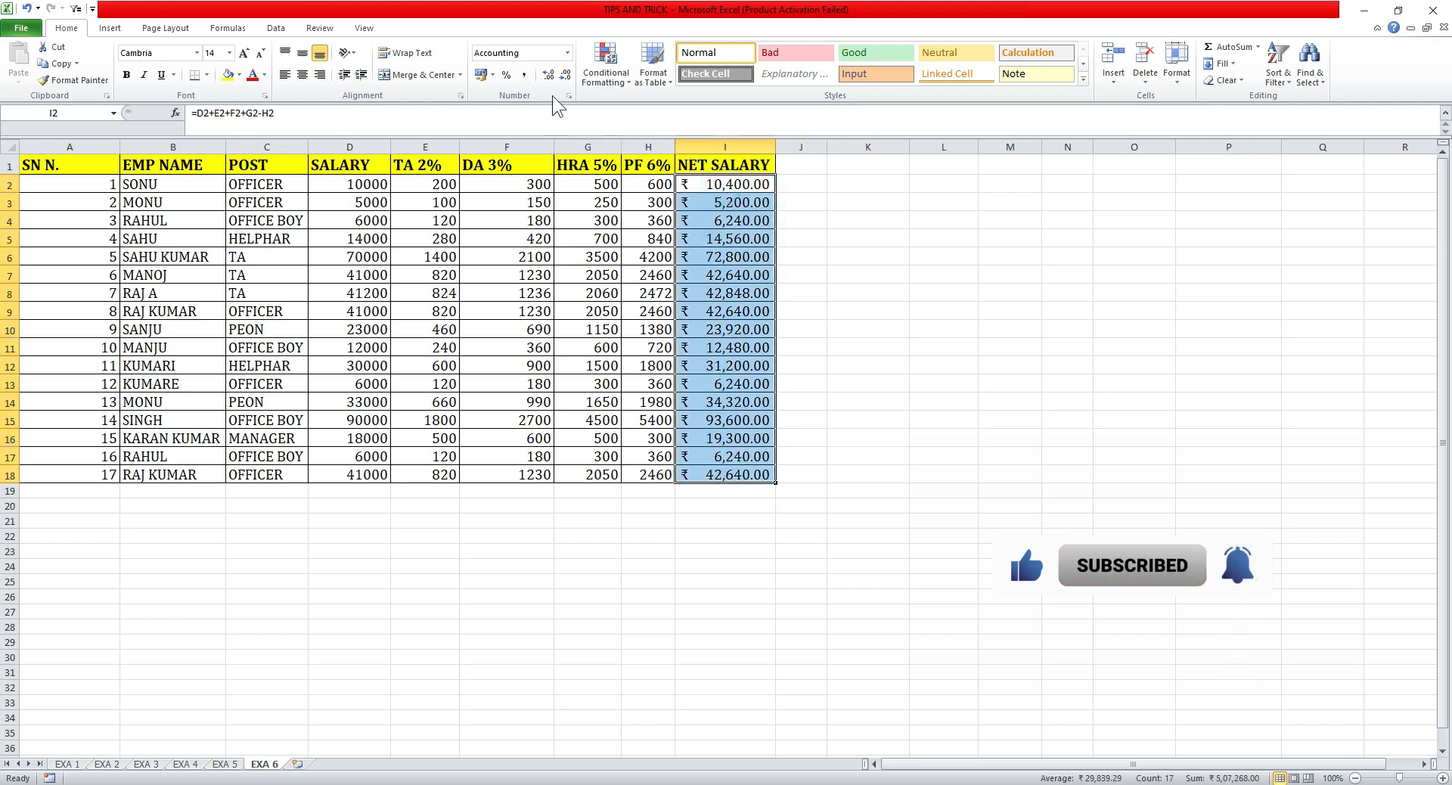
{"action": "left_click", "coordinate": [563, 77]}
{"action": "left_click", "coordinate": [564, 77]}
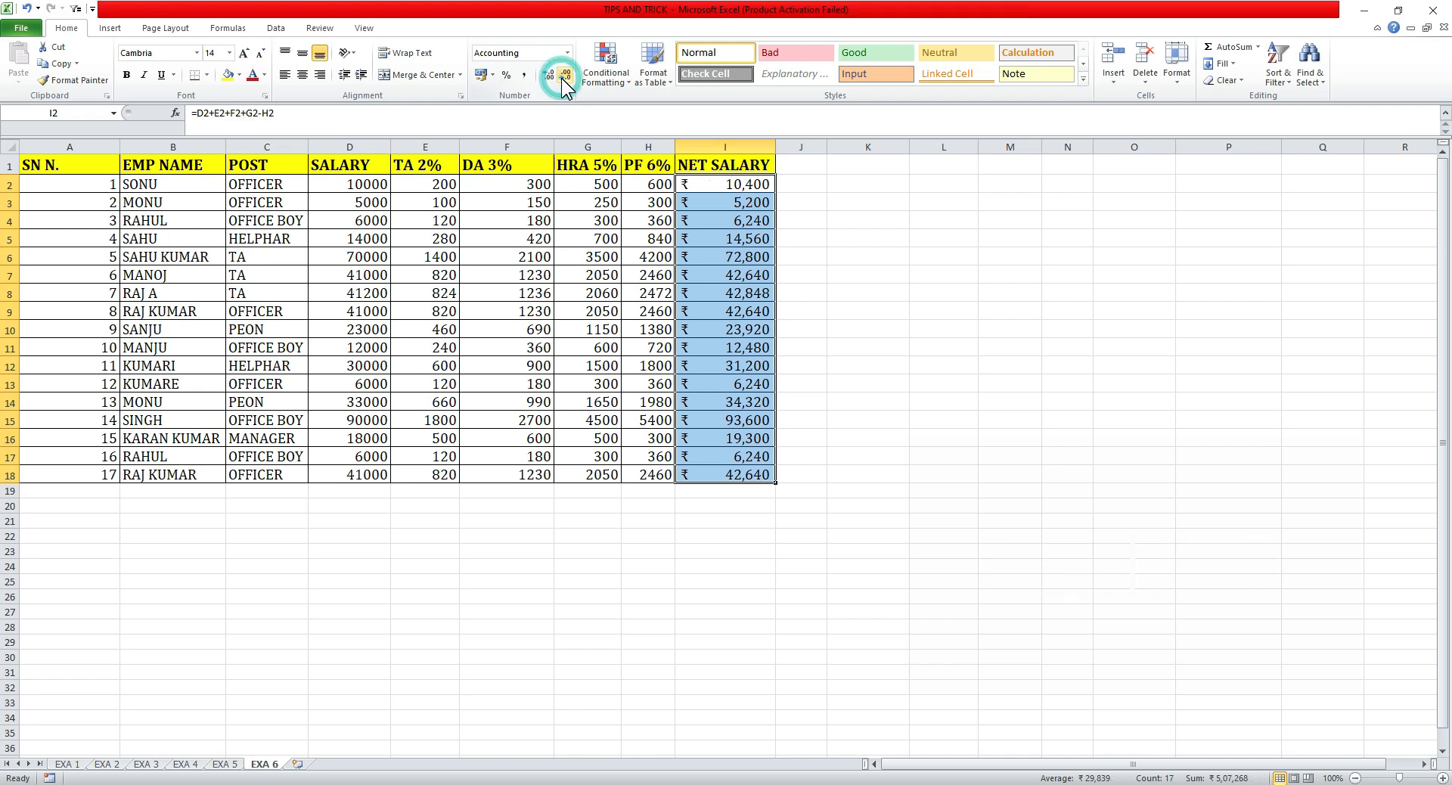
{"action": "left_click", "coordinate": [802, 365]}
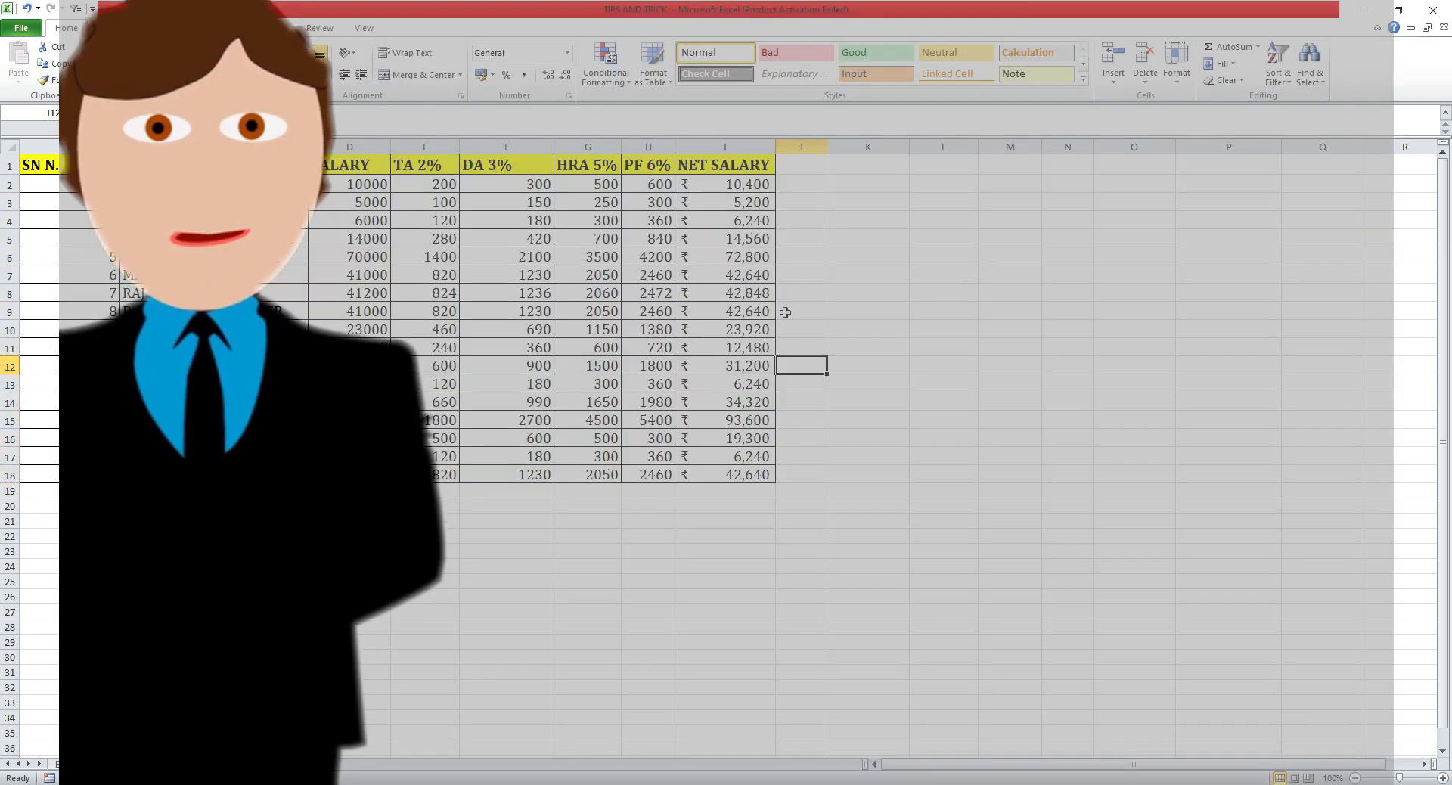